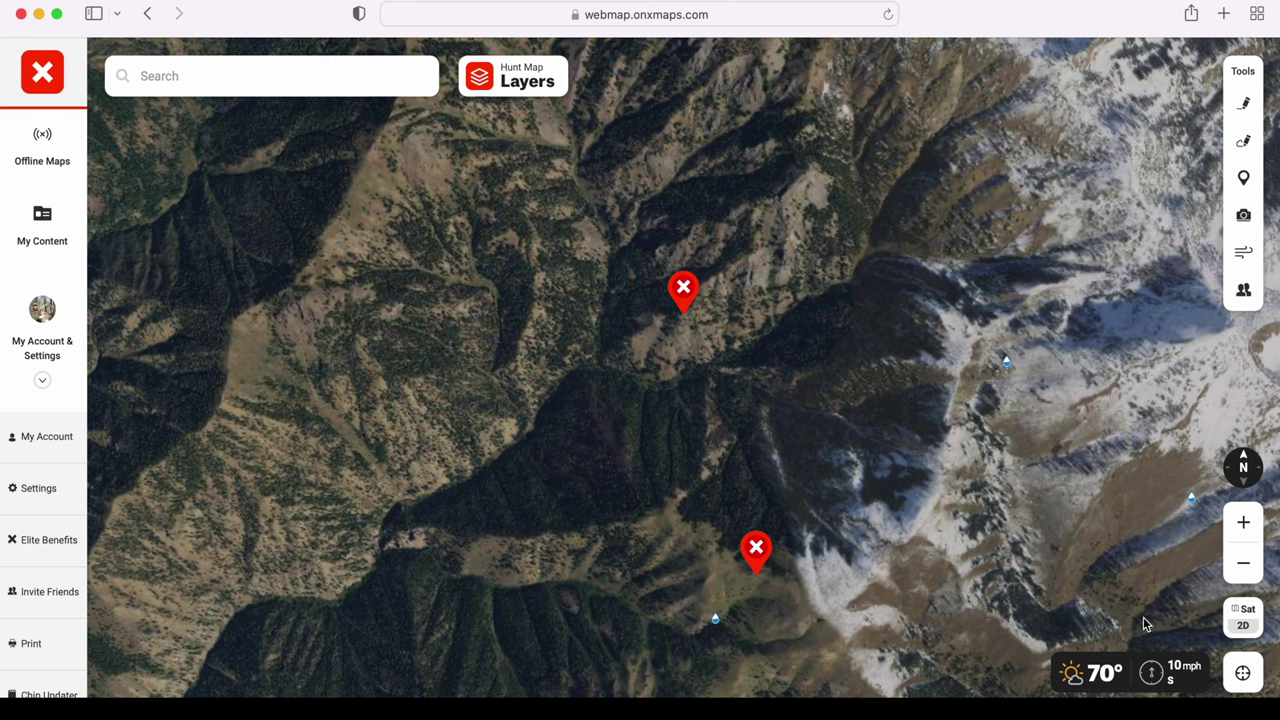
# Switch the satellite basemap from 2D to the 3D map
pyautogui.click(1250, 616)
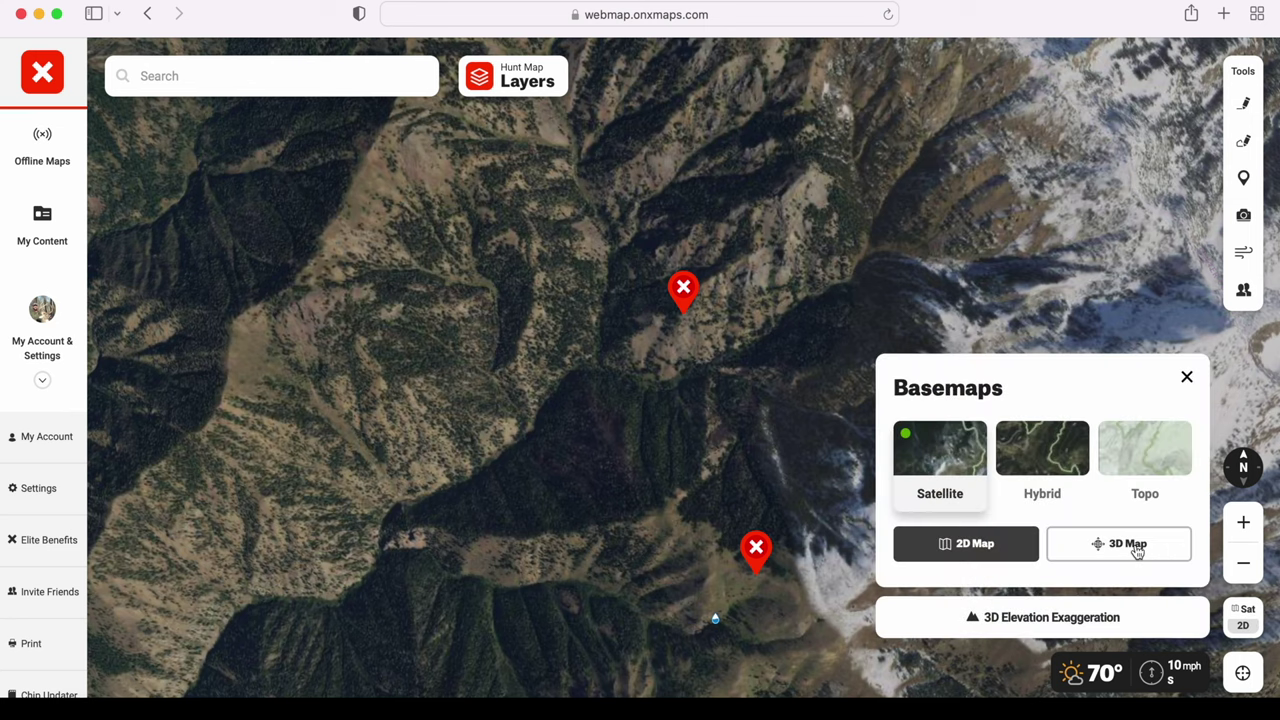
pyautogui.click(1130, 545)
pyautogui.click(1187, 347)
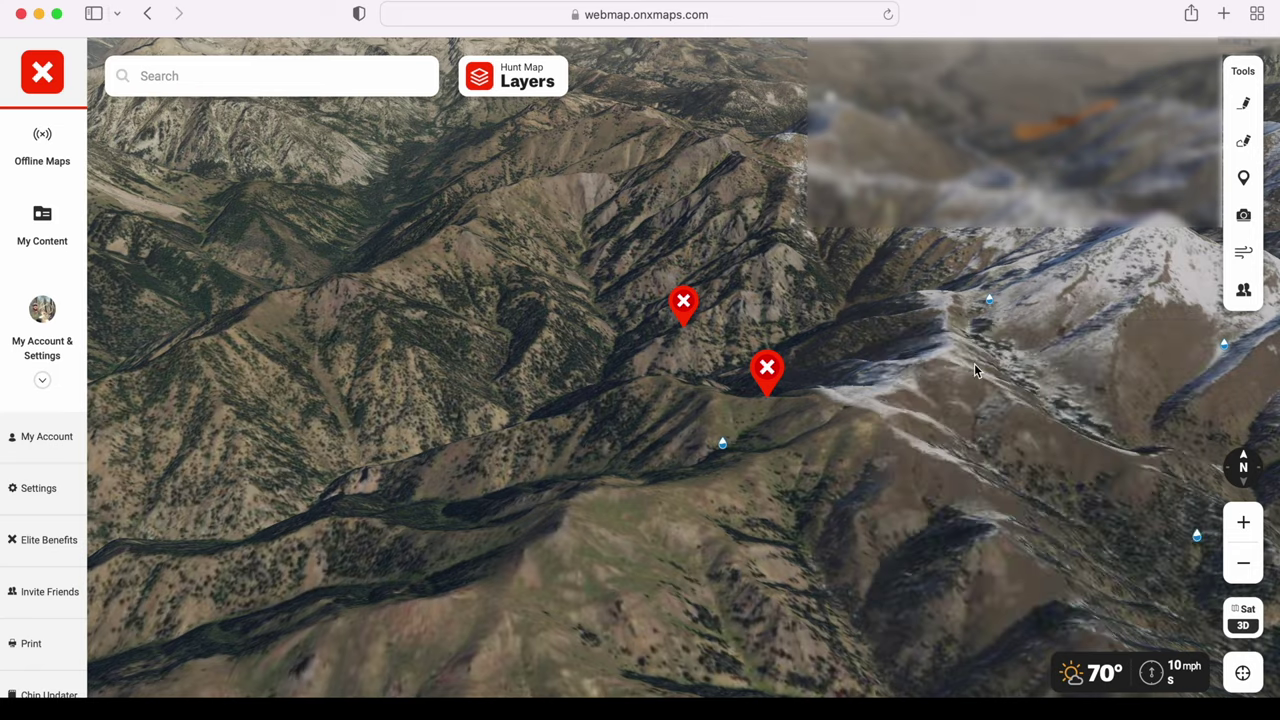
# Examine the 3D terrain around the two marked waypoints from several angles, including a close look at the rocky glassing ridge
pyautogui.moveTo(974, 363); pyautogui.dragTo(1165, 472)
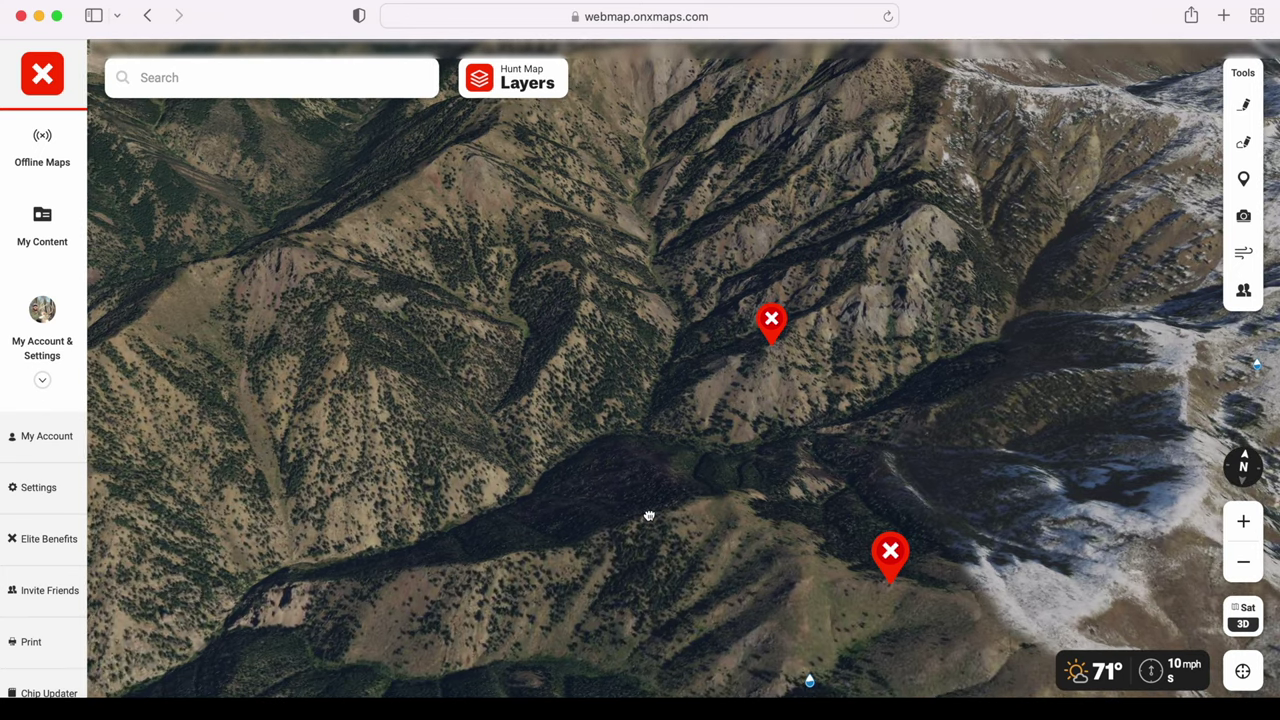
pyautogui.moveTo(649, 516); pyautogui.dragTo(734, 498)
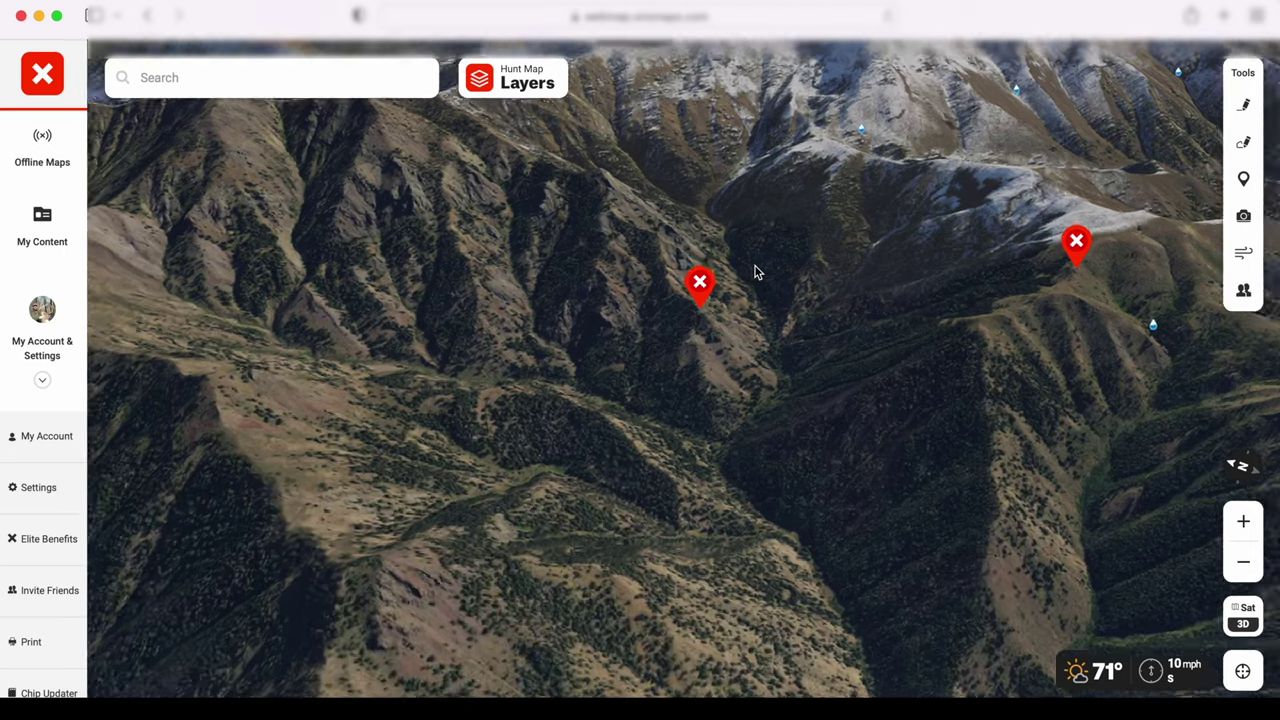
pyautogui.scroll(5, 755, 270)
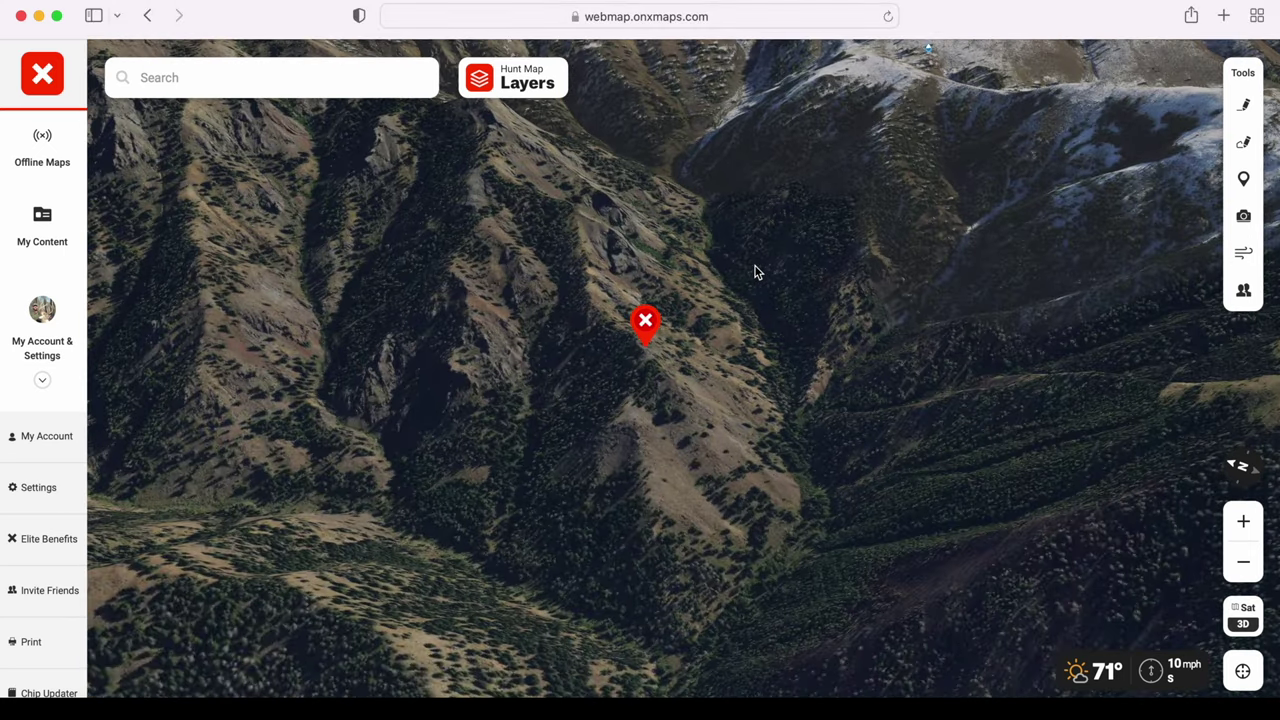
pyautogui.moveTo(655, 254)
pyautogui.mouseDown()
pyautogui.moveTo(729, 266)
pyautogui.moveTo(740, 251)
pyautogui.mouseUp()
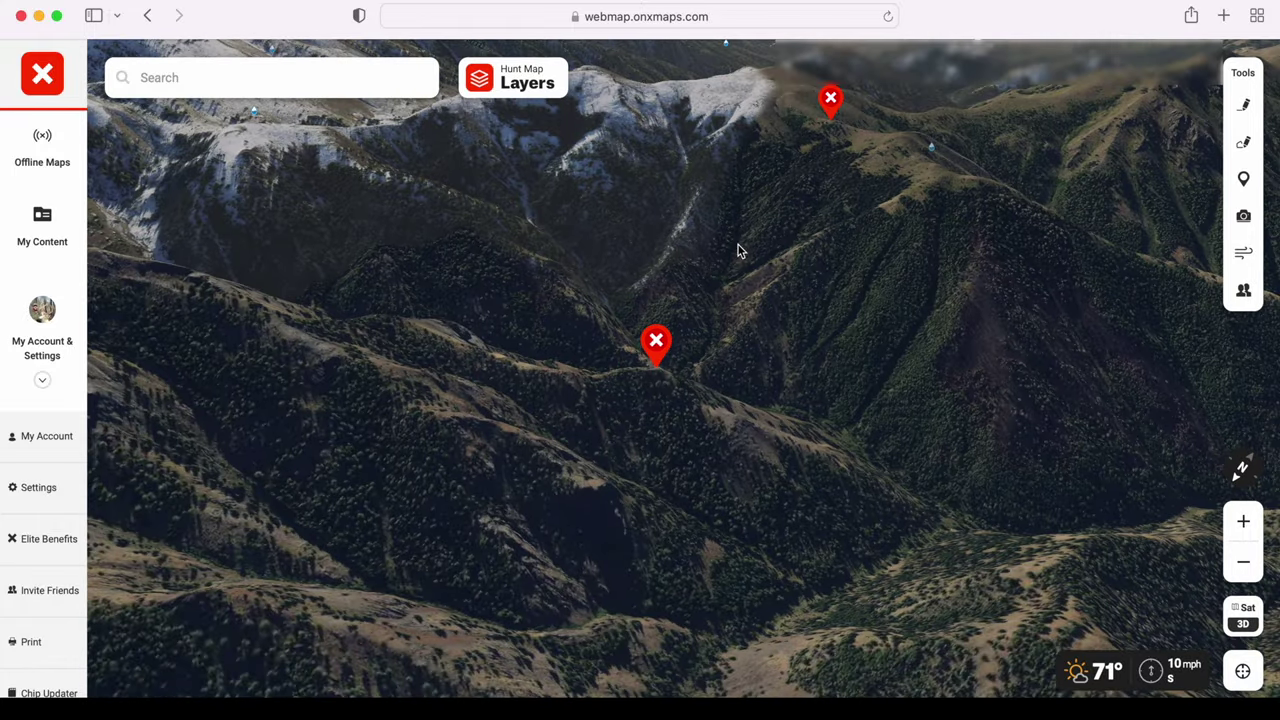
pyautogui.scroll(5, 714, 306)
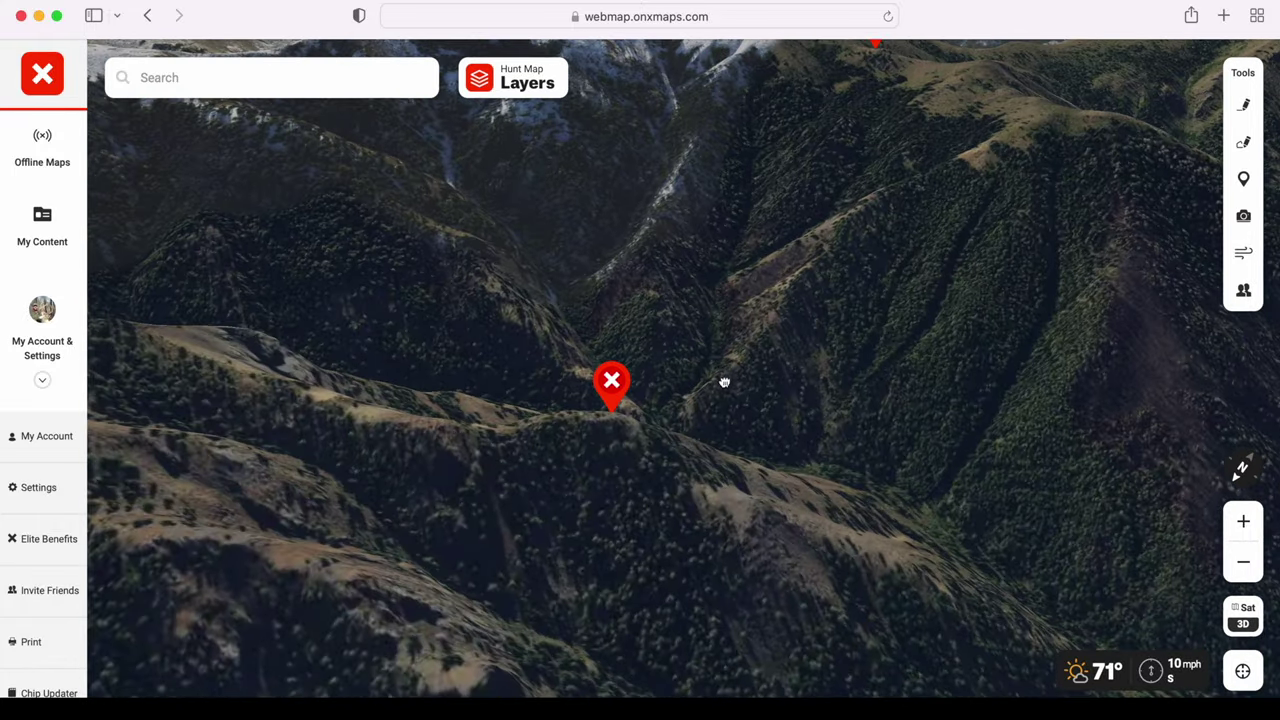
pyautogui.moveTo(724, 382)
pyautogui.mouseDown()
pyautogui.moveTo(634, 297)
pyautogui.moveTo(672, 340)
pyautogui.mouseUp()
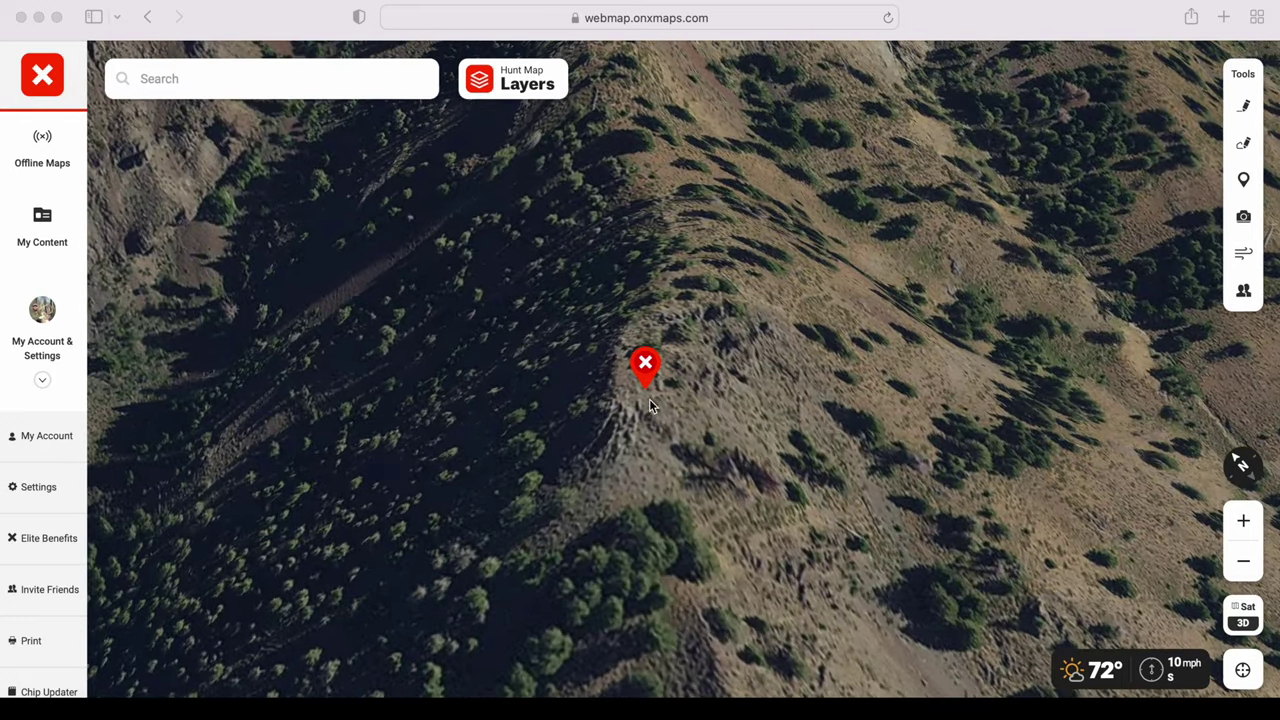
pyautogui.click(649, 396)
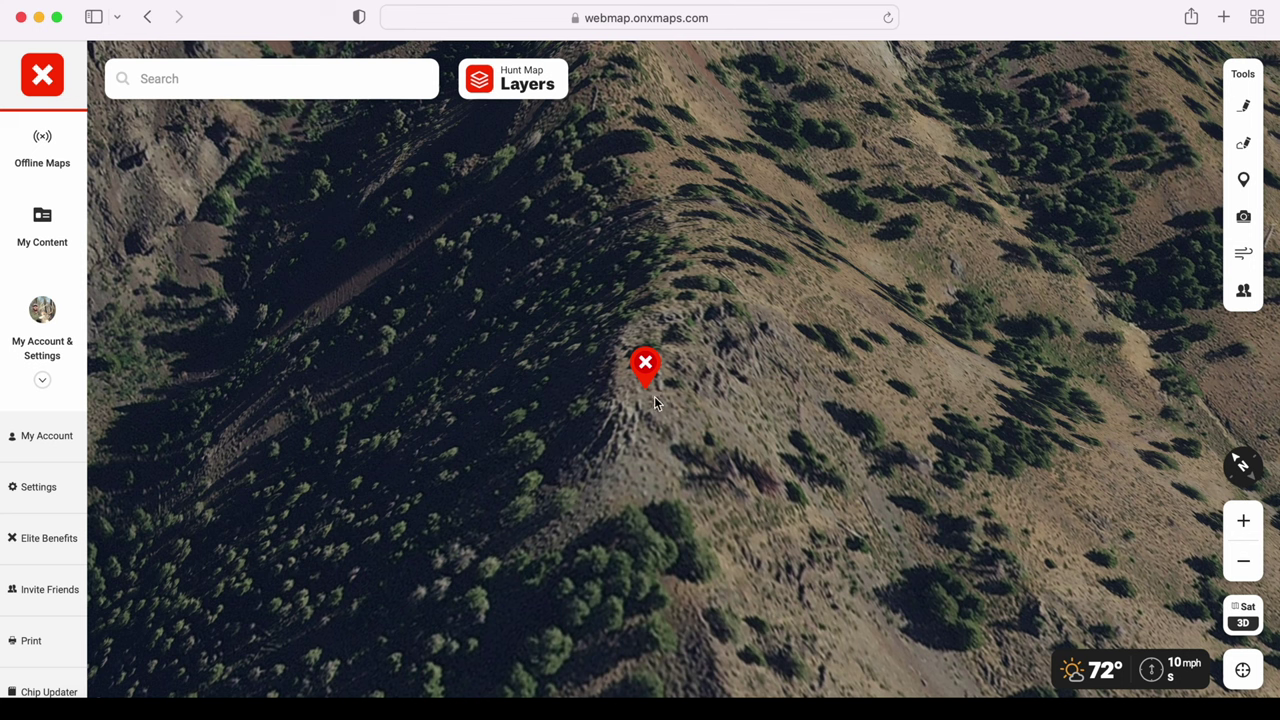
pyautogui.scroll(-5, 654, 398)
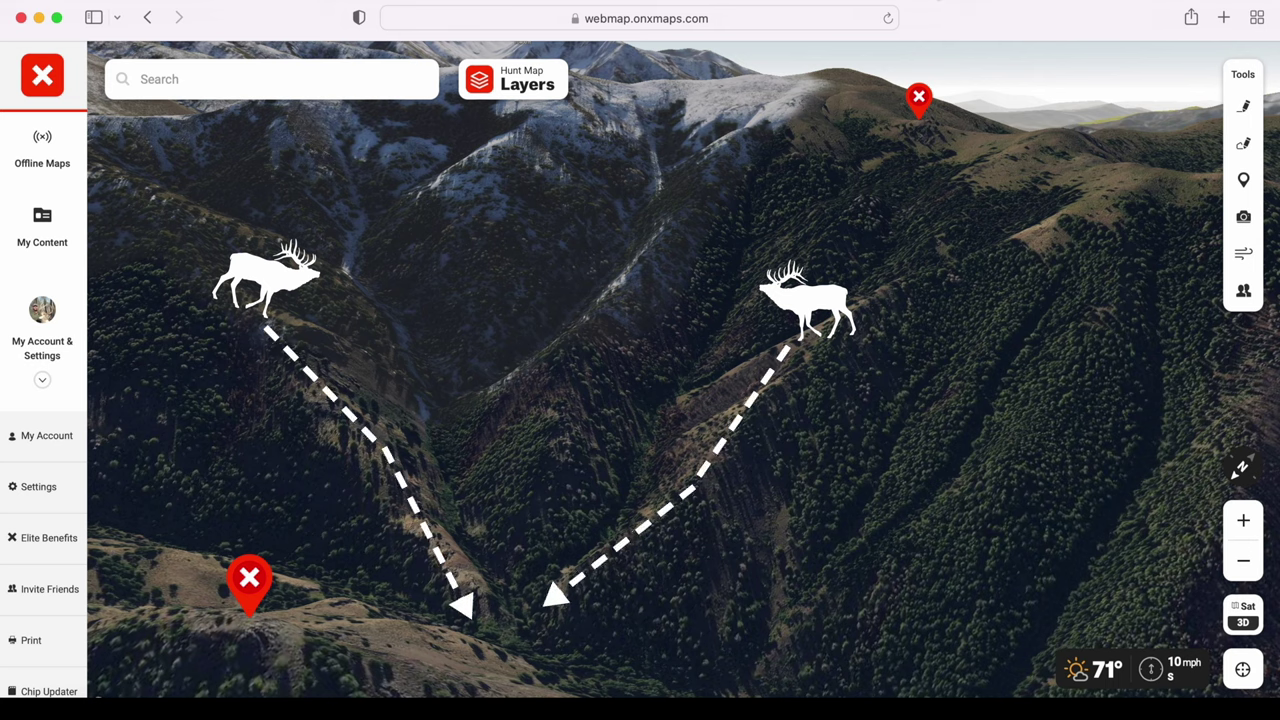
# Change the basemap to Hybrid, keeping the 3D map, and close the basemap options
pyautogui.click(1249, 617)
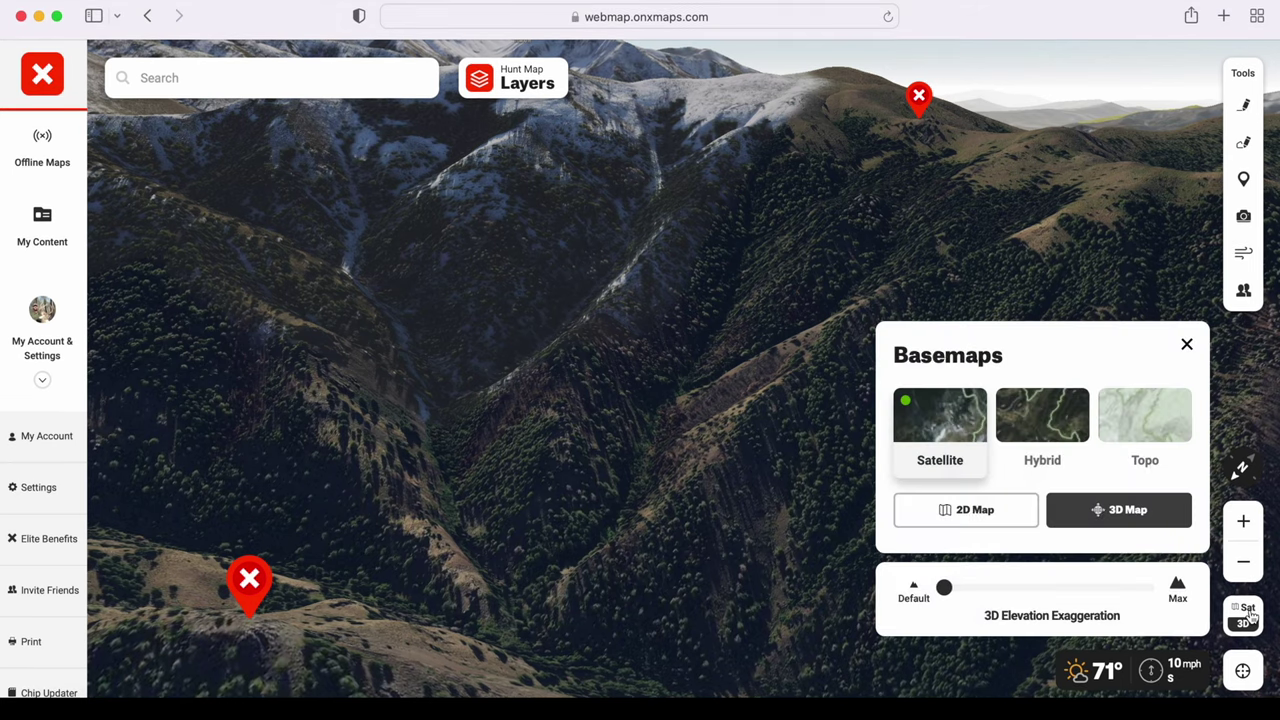
pyautogui.click(1045, 421)
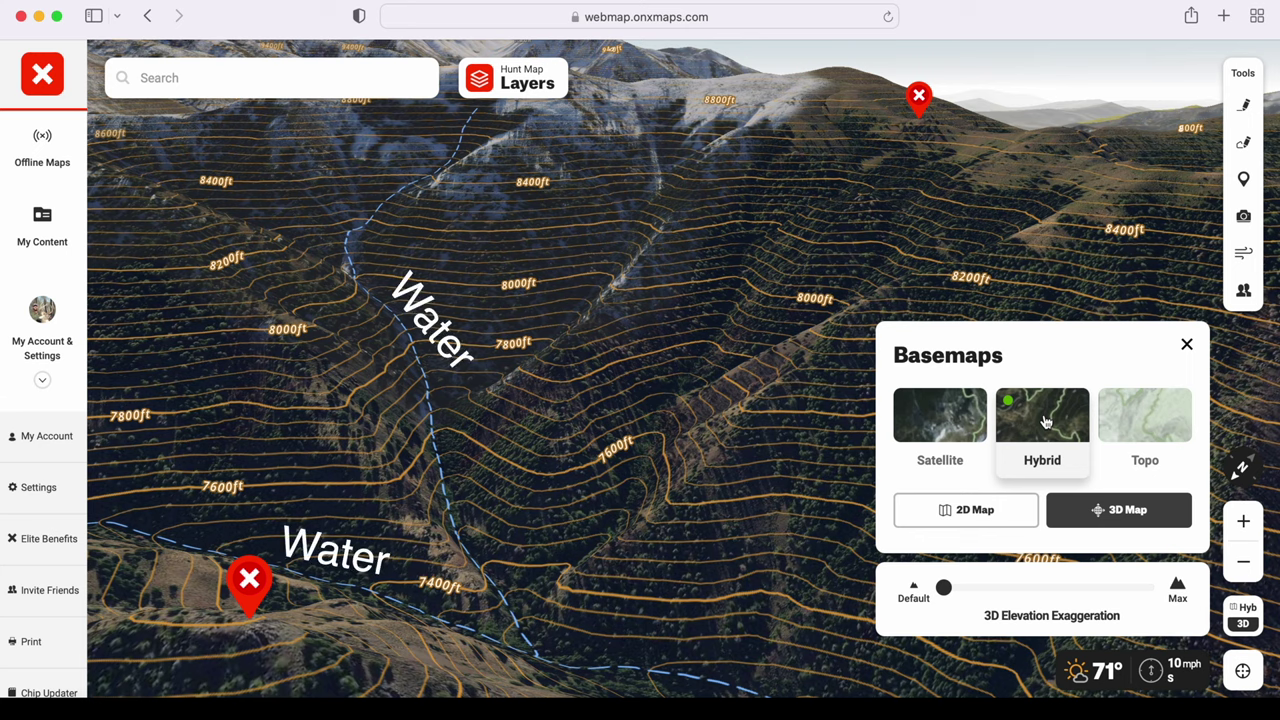
pyautogui.click(1188, 347)
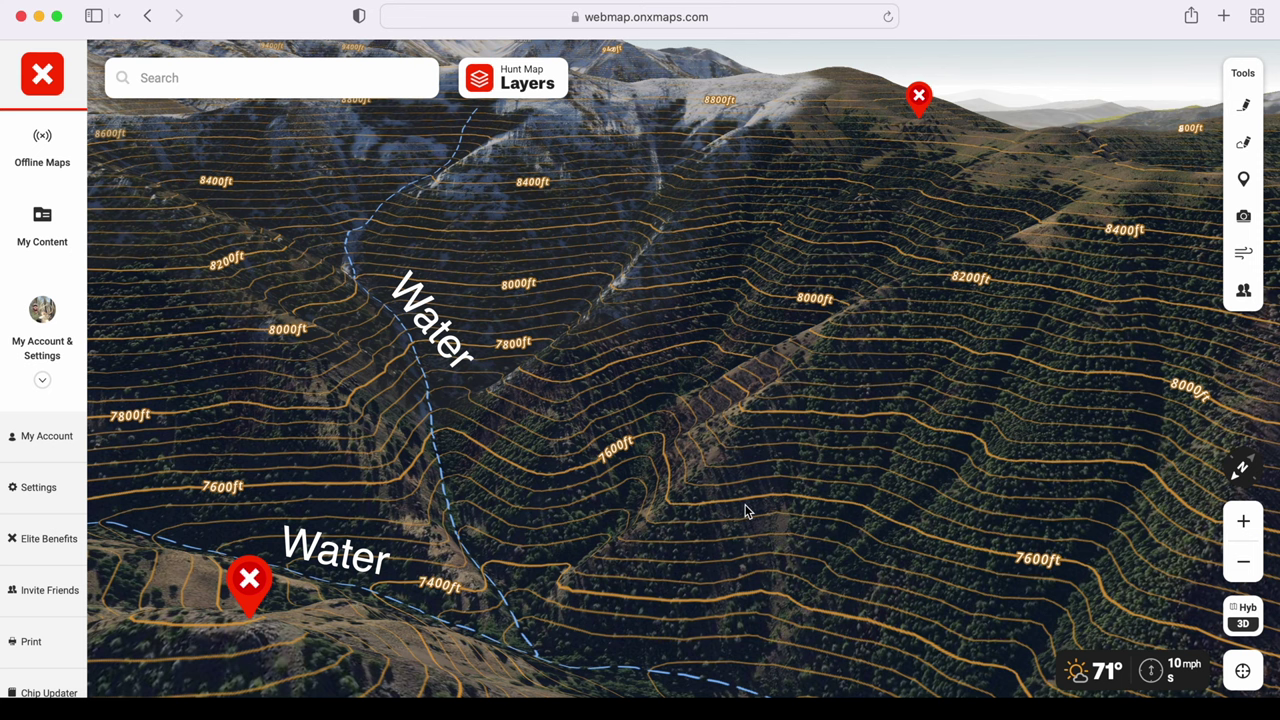
# Examine the contour lines and water lines along the drainages and ridges across from the lower waypoint
pyautogui.scroll(10, 438, 491)
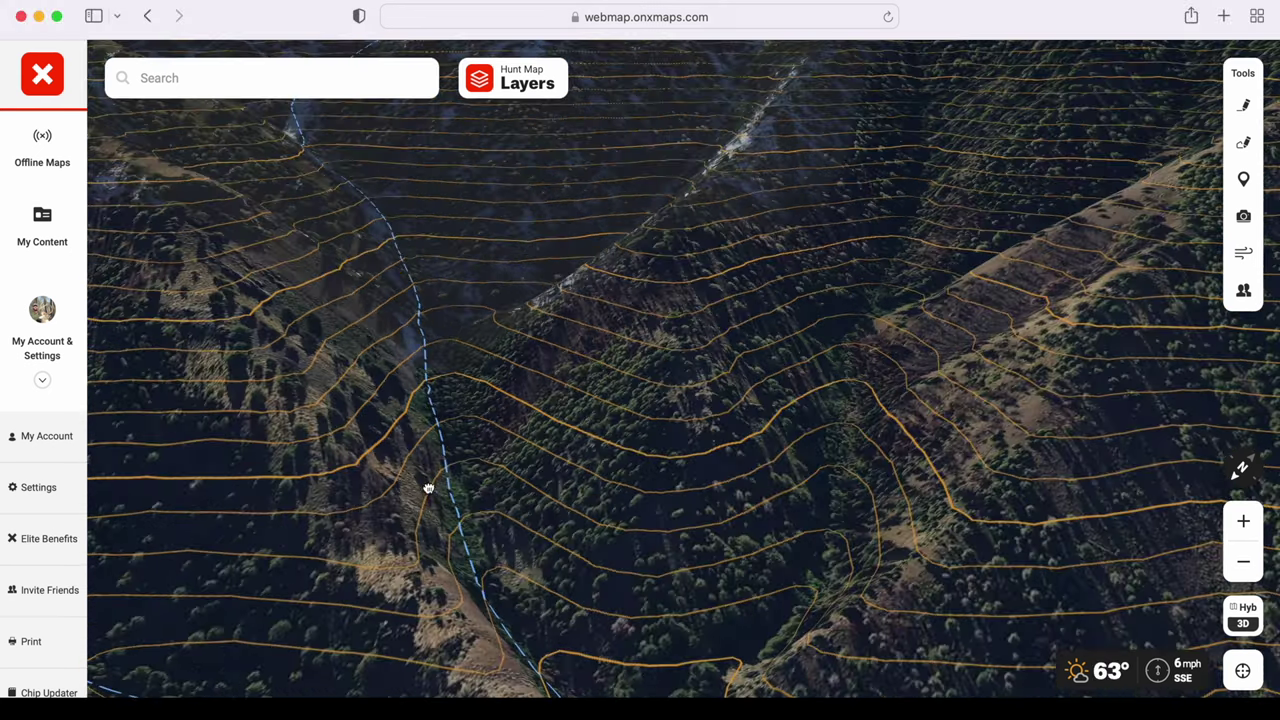
pyautogui.scroll(10, 426, 456)
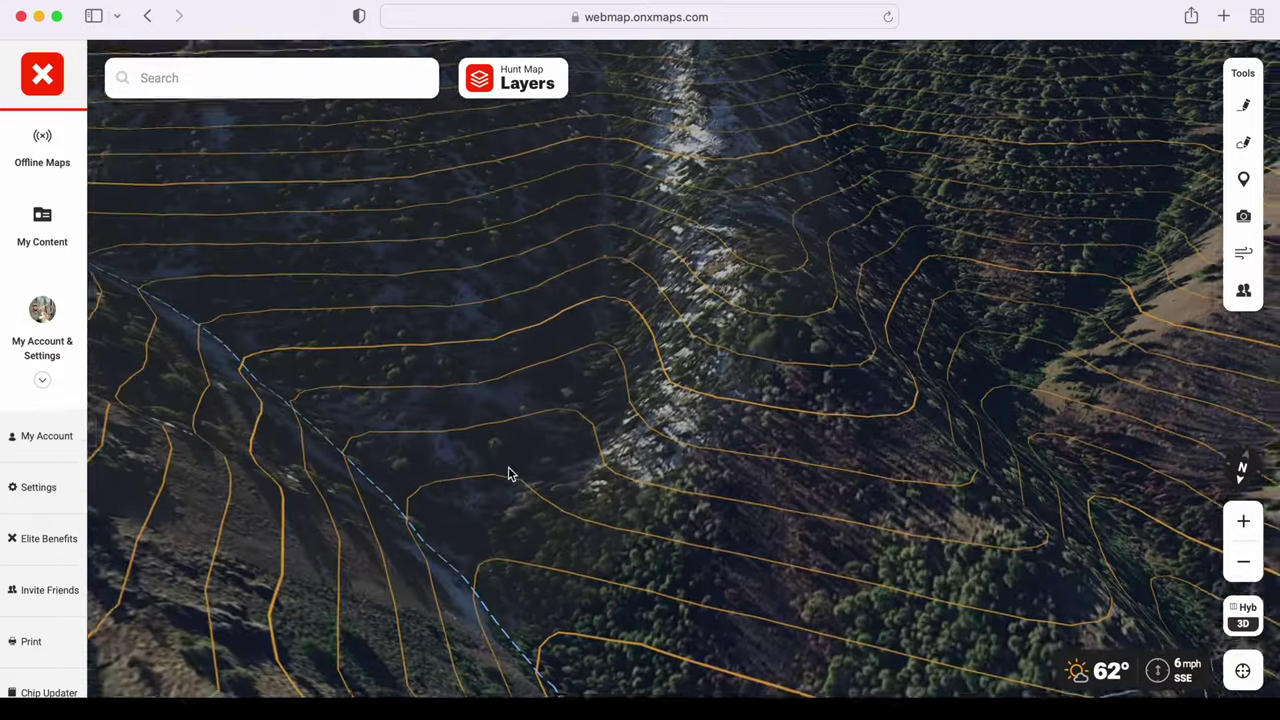
pyautogui.scroll(-10, 508, 474)
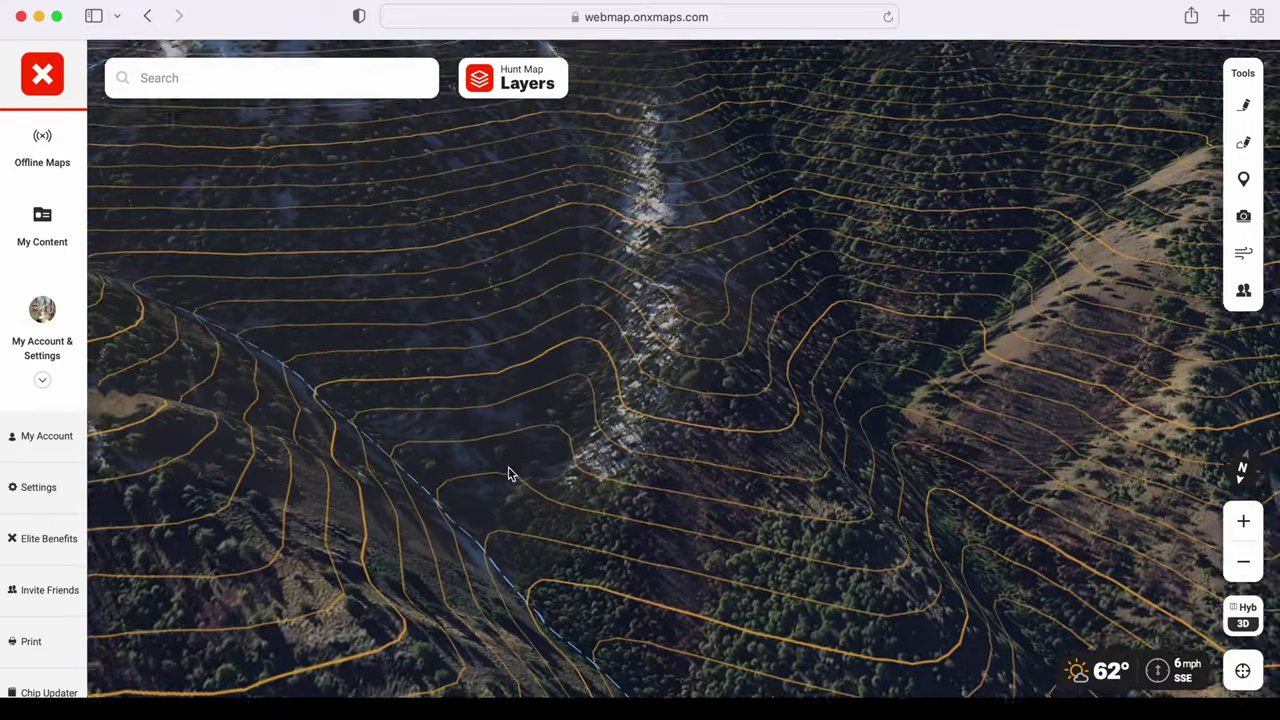
pyautogui.scroll(10, 733, 490)
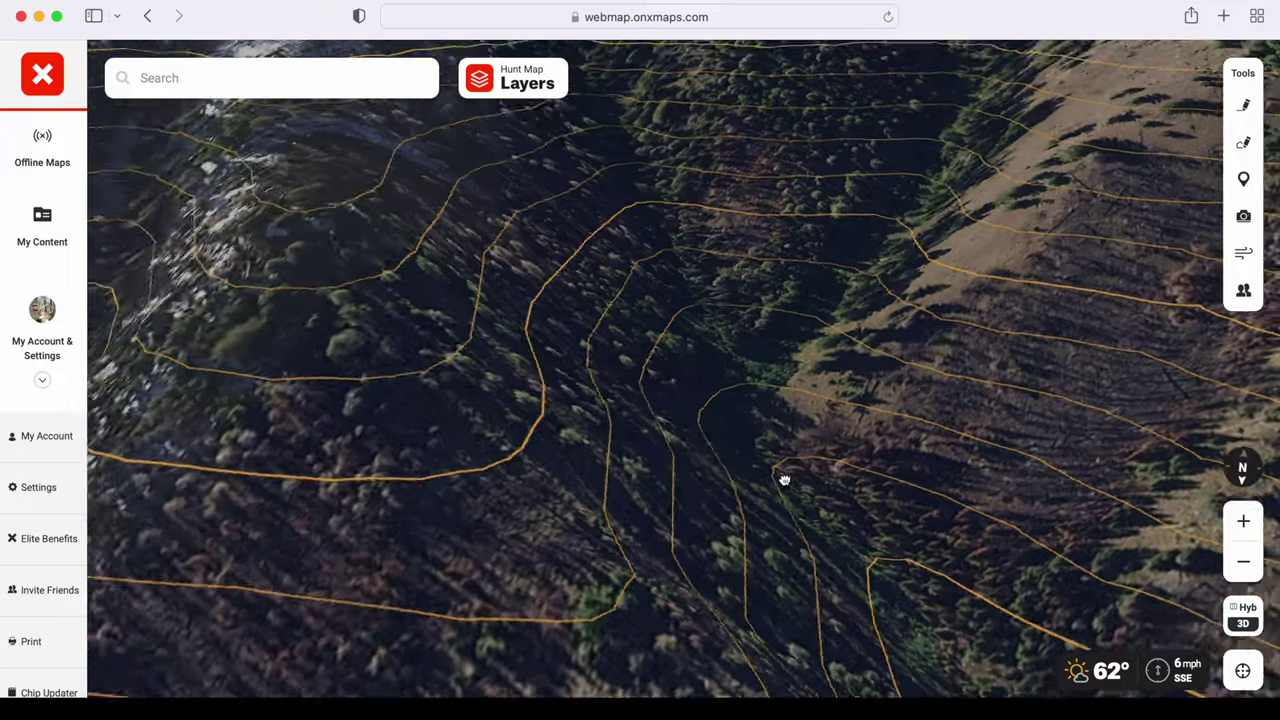
pyautogui.moveTo(785, 481); pyautogui.dragTo(752, 470)
pyautogui.scroll(-10, 752, 470)
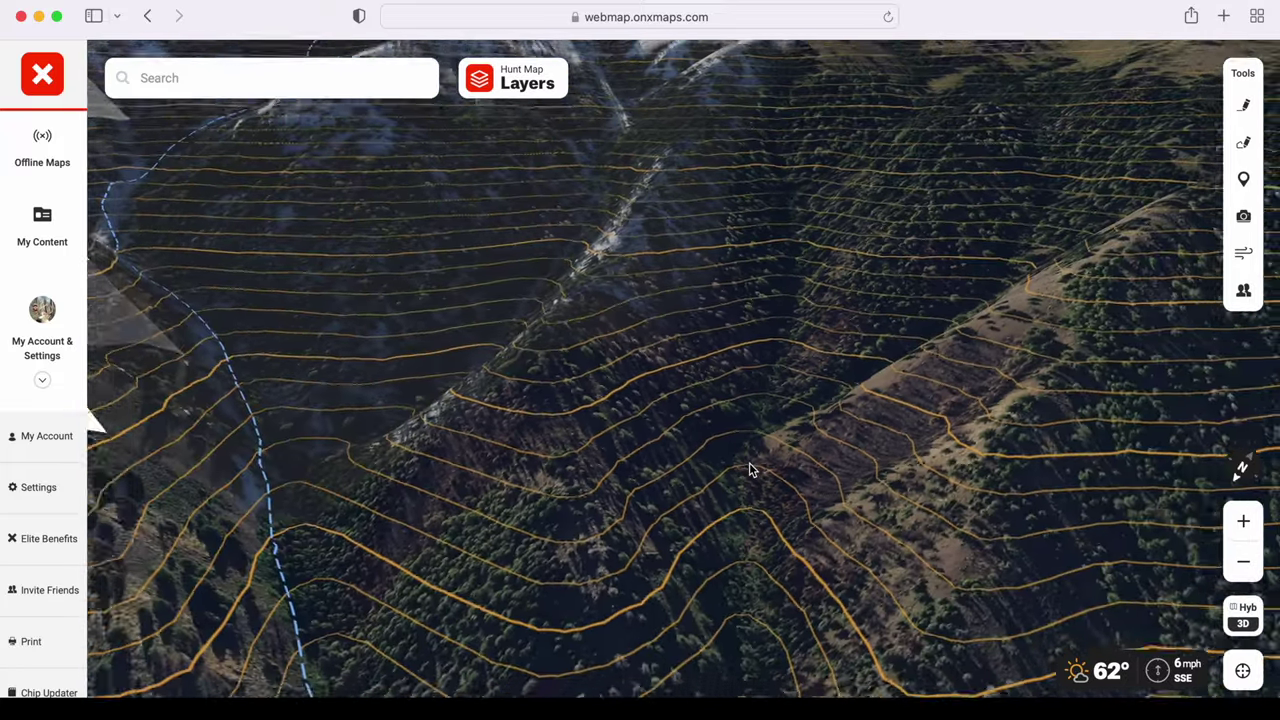
pyautogui.scroll(-3, 752, 470)
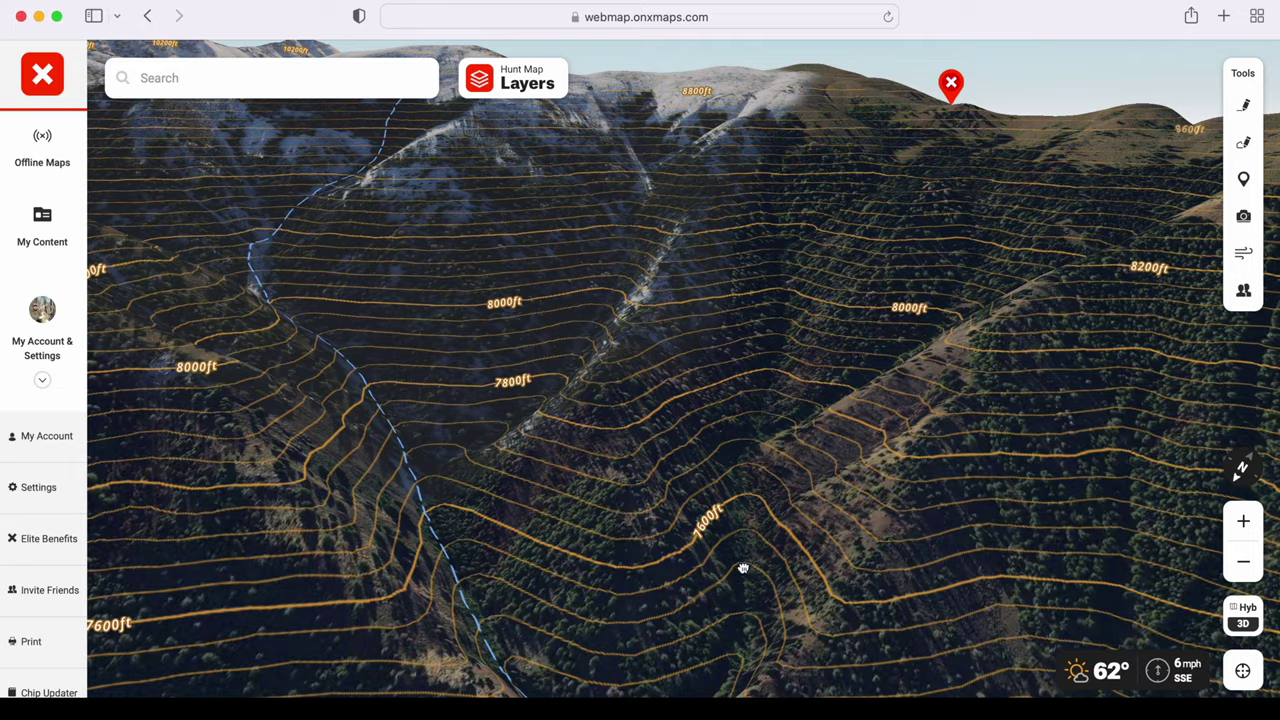
pyautogui.moveTo(745, 573); pyautogui.dragTo(405, 531)
pyautogui.scroll(3, 400, 530)
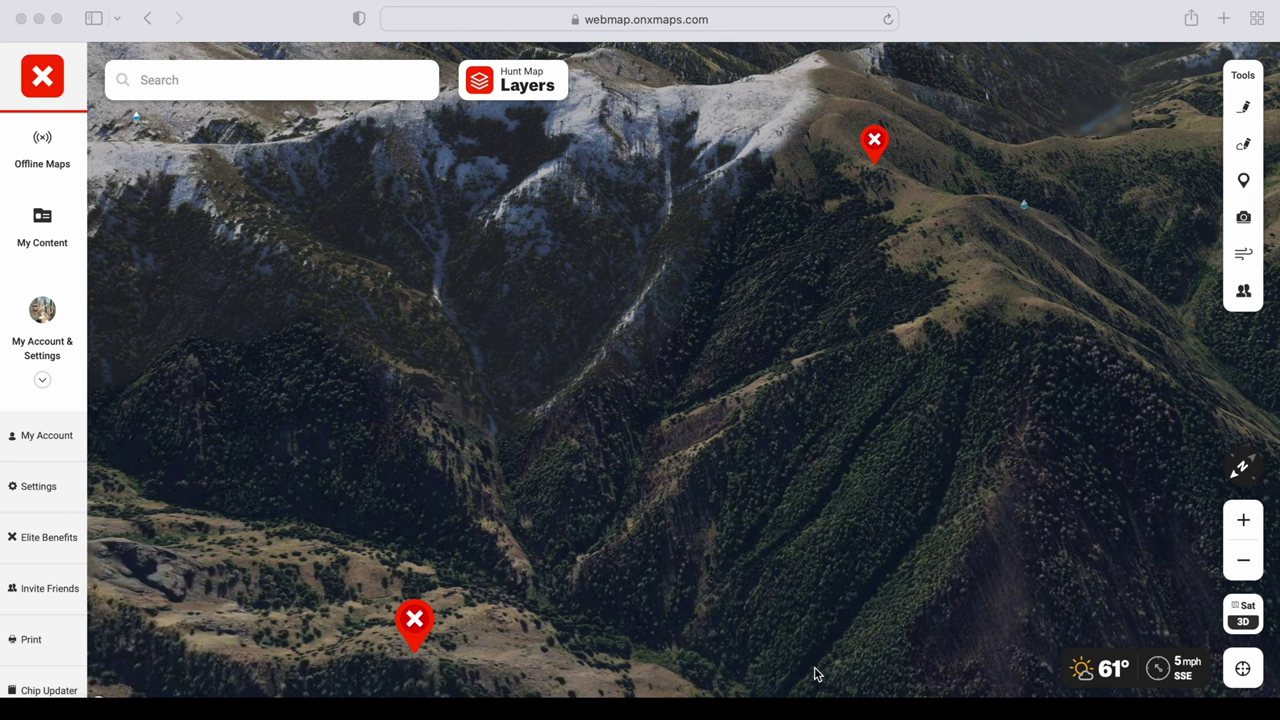
# Turn on the slope angle layer from Land & Access and reduce its opacity to about half
pyautogui.click(524, 78)
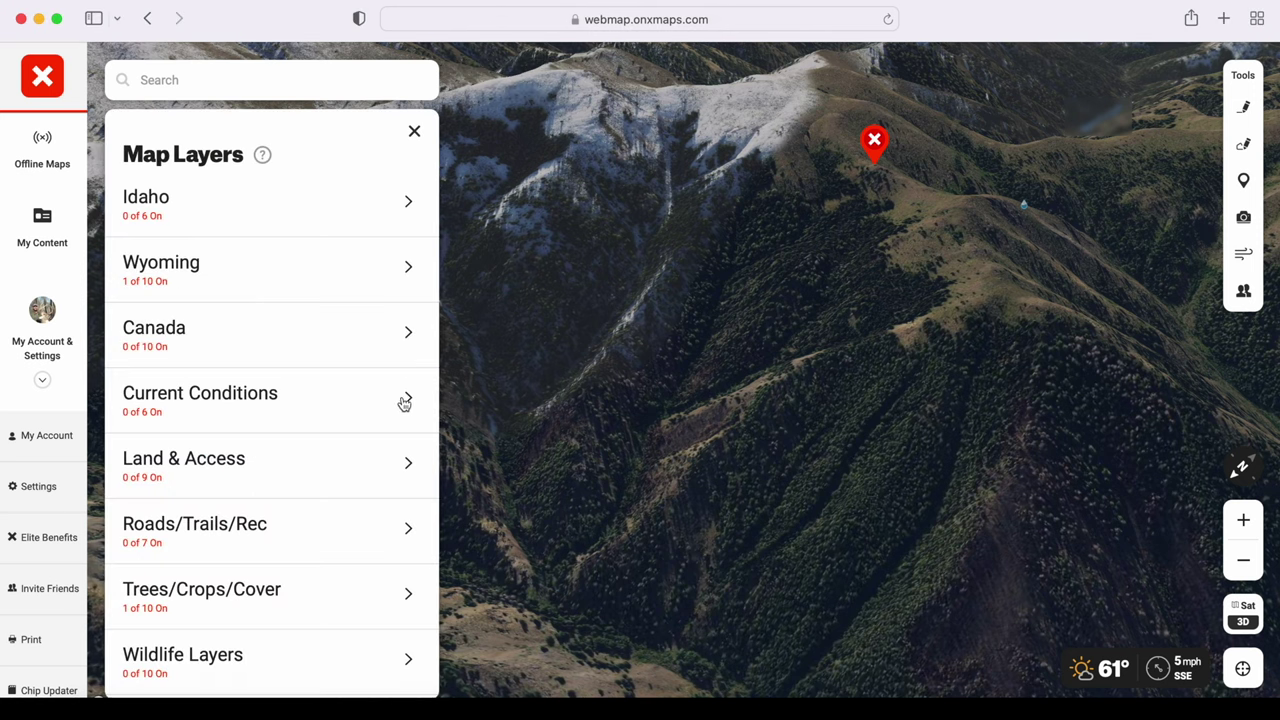
pyautogui.click(410, 463)
pyautogui.click(169, 372)
pyautogui.click(415, 134)
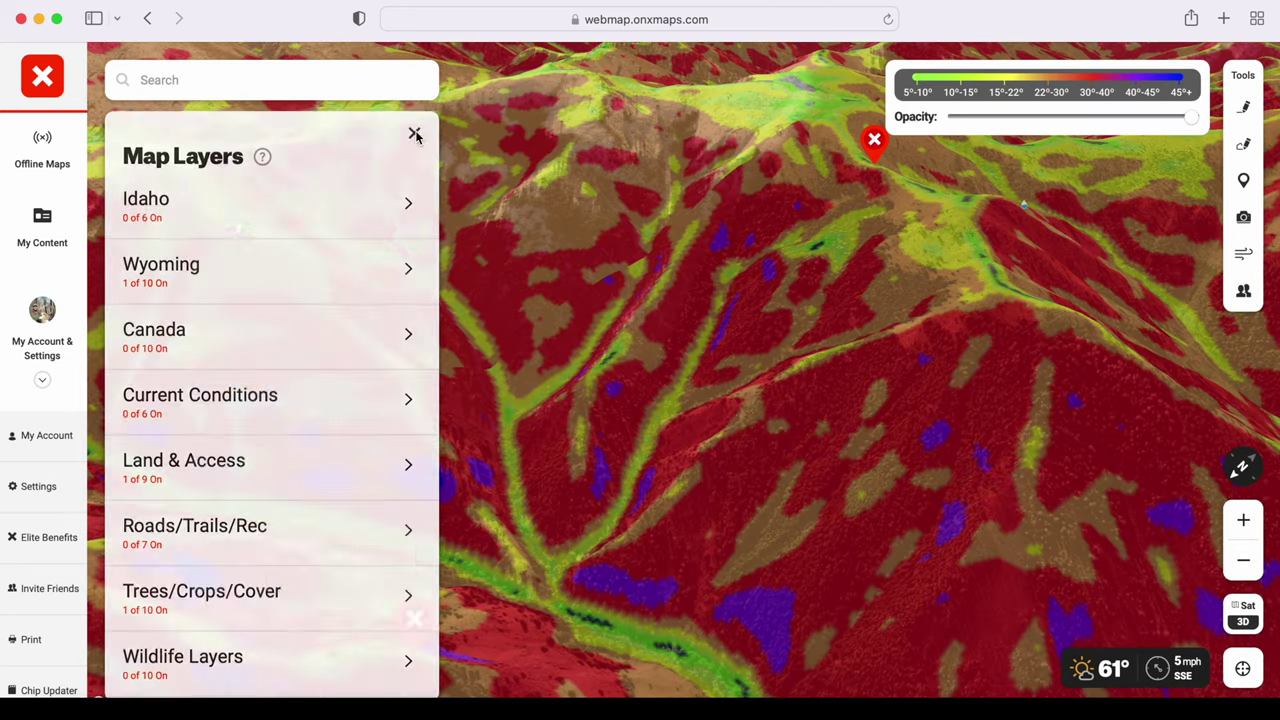
pyautogui.click(416, 136)
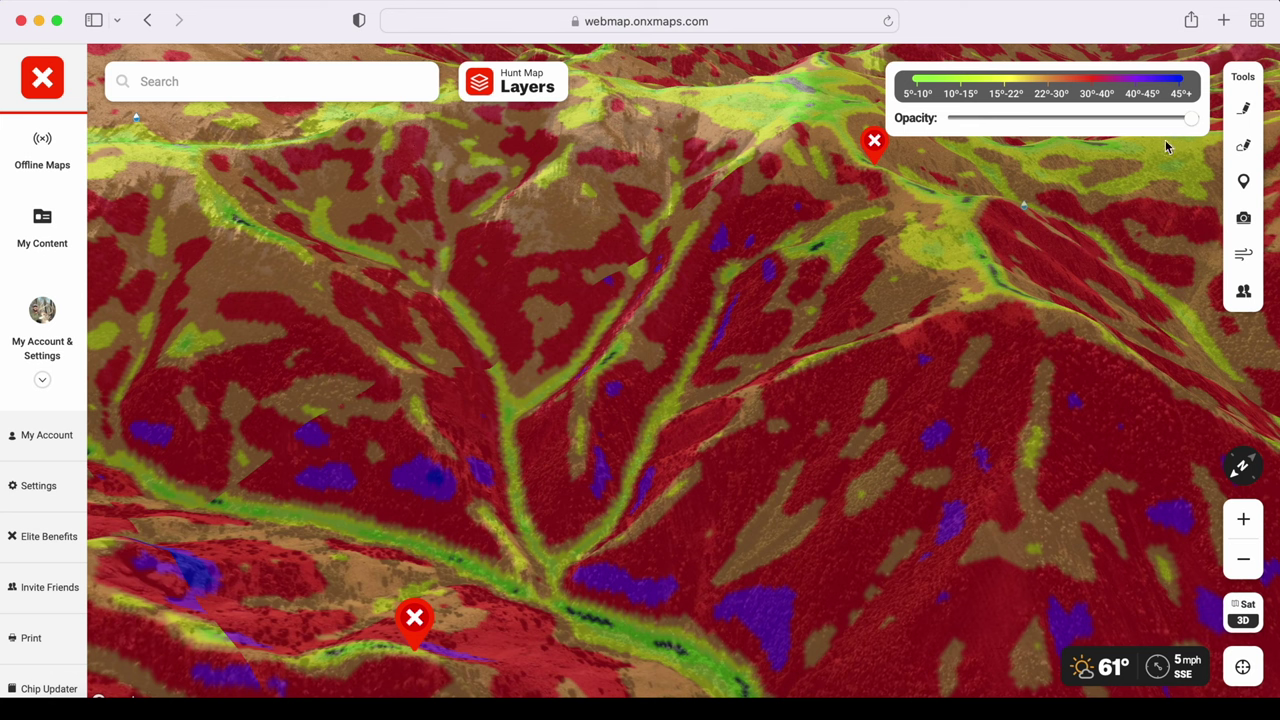
pyautogui.moveTo(1191, 118); pyautogui.dragTo(1064, 118)
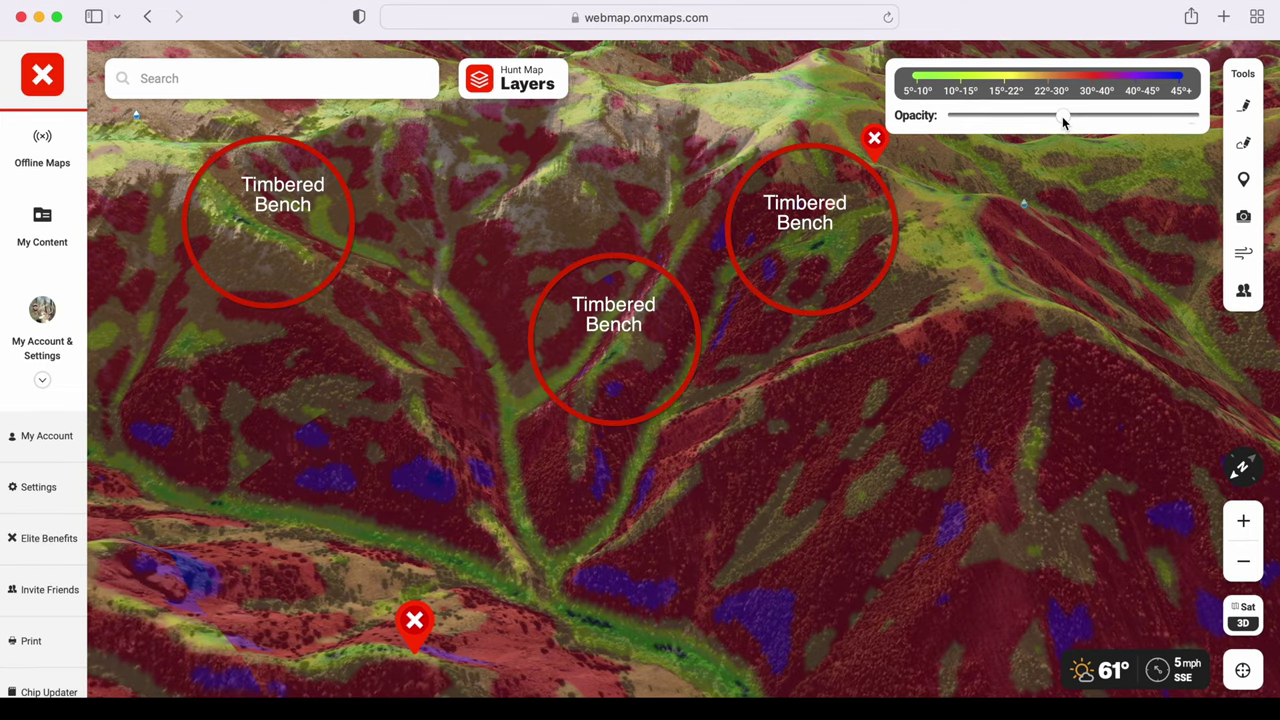
# Turn off the slope angle layer and inspect the timber and open ground on the ridge up close in satellite imagery
pyautogui.click(513, 88)
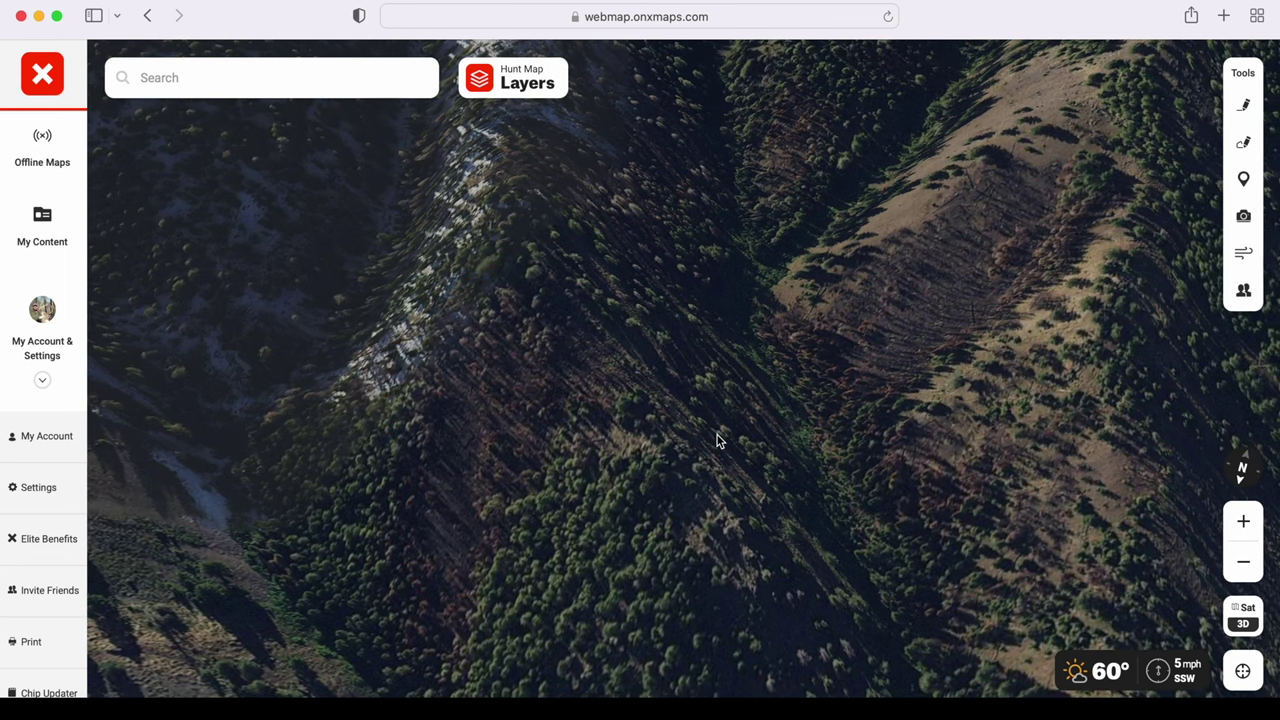
pyautogui.scroll(5, 997, 177)
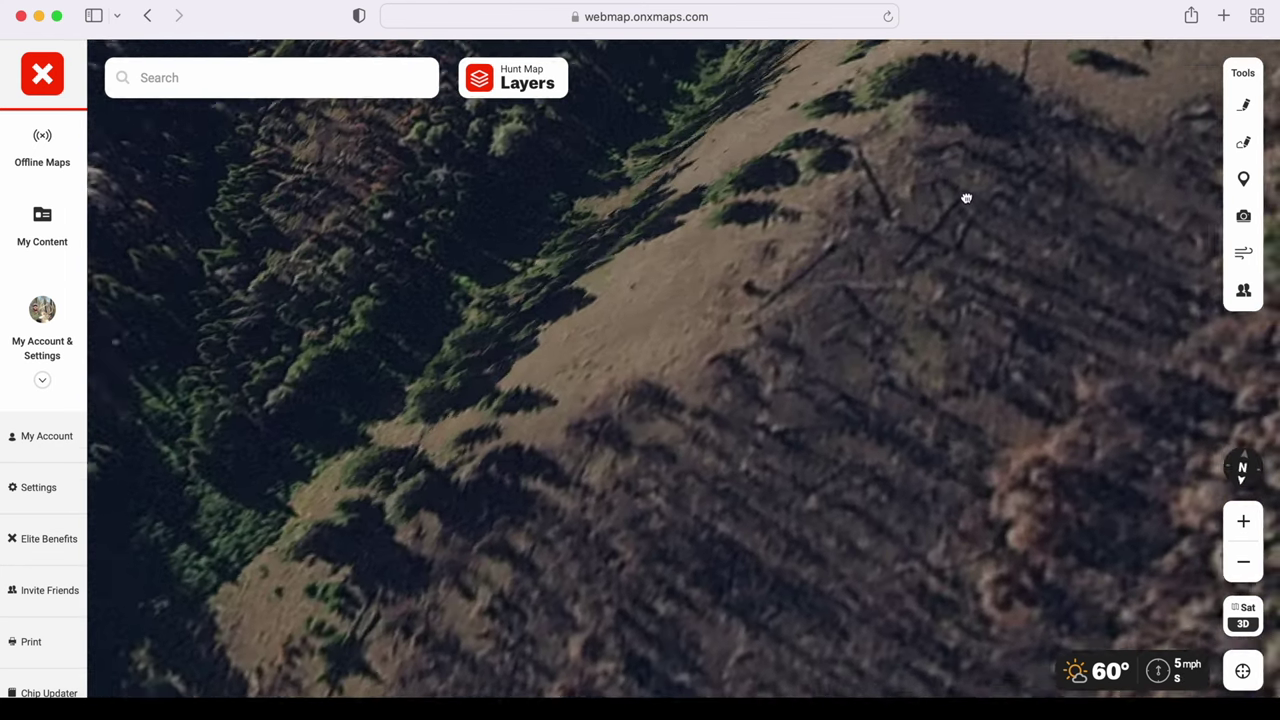
pyautogui.scroll(2, 966, 198)
pyautogui.scroll(-2, 987, 205)
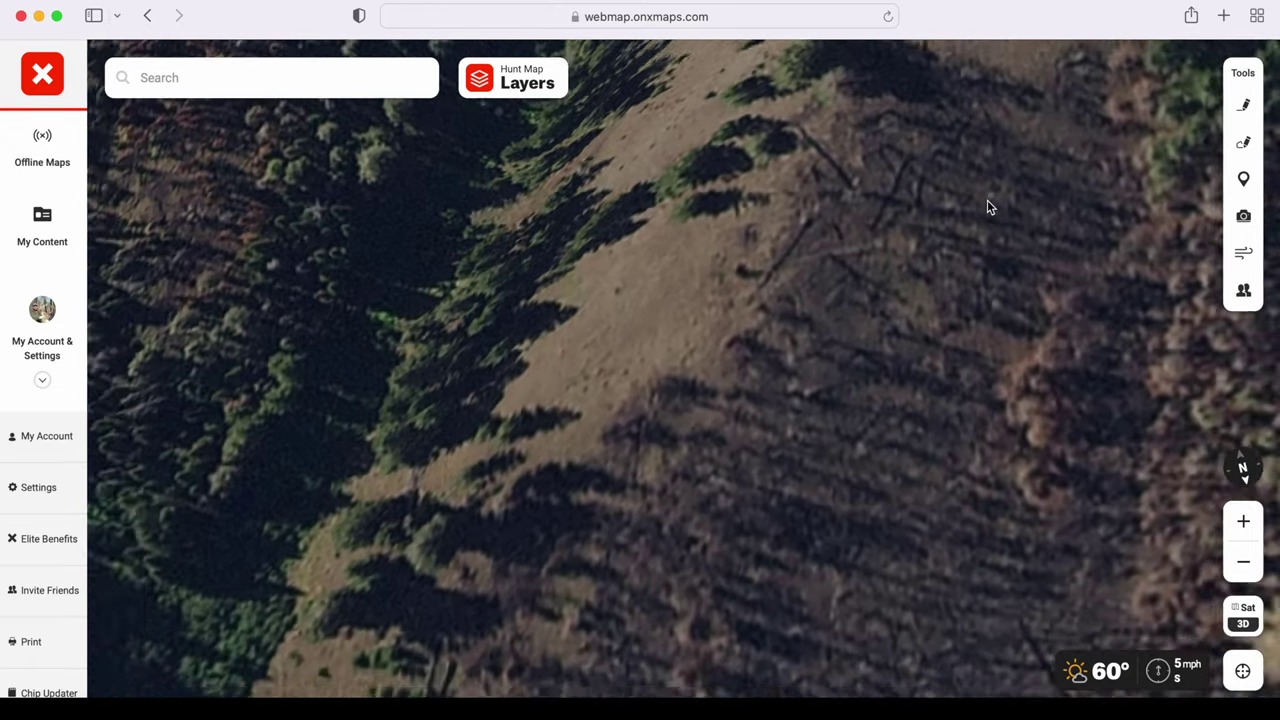
pyautogui.scroll(-3, 1158, 121)
pyautogui.scroll(2, 935, 300)
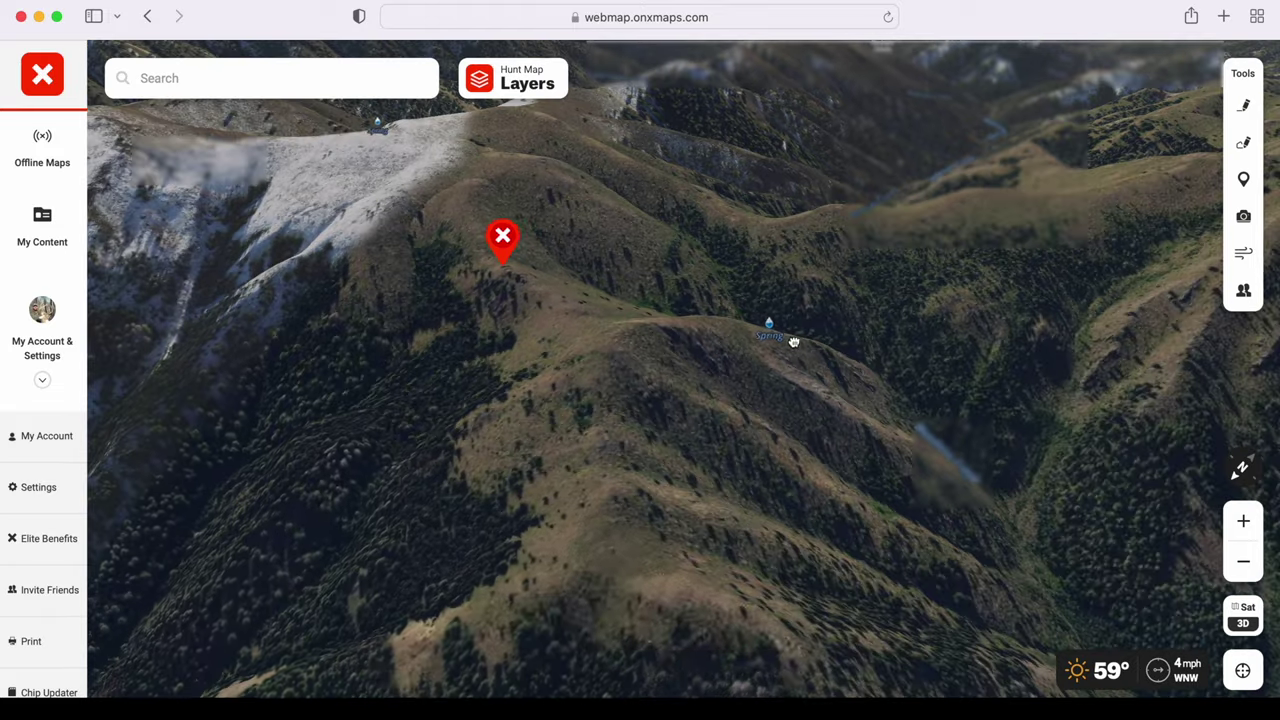
# View the ridge waypoint and nearby spring from the side and switch the basemap to Hybrid for contour lines
pyautogui.moveTo(908, 331); pyautogui.dragTo(863, 346)
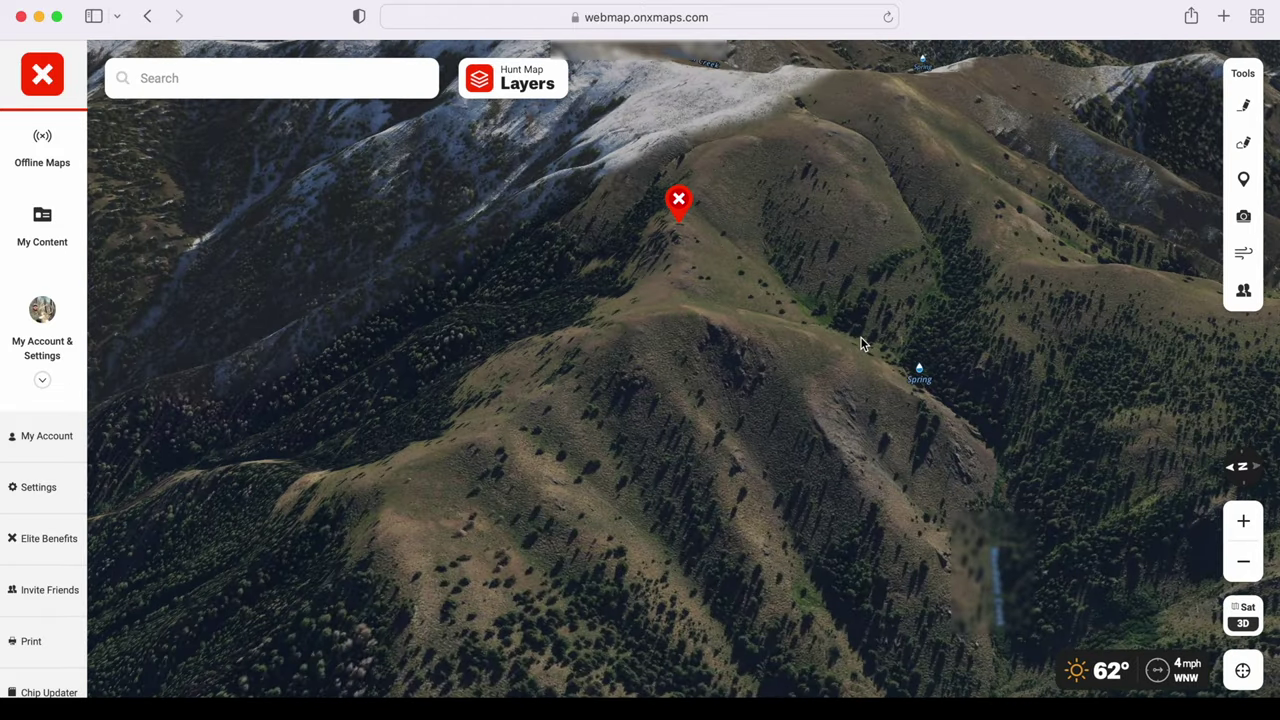
pyautogui.click(1249, 617)
pyautogui.click(1047, 427)
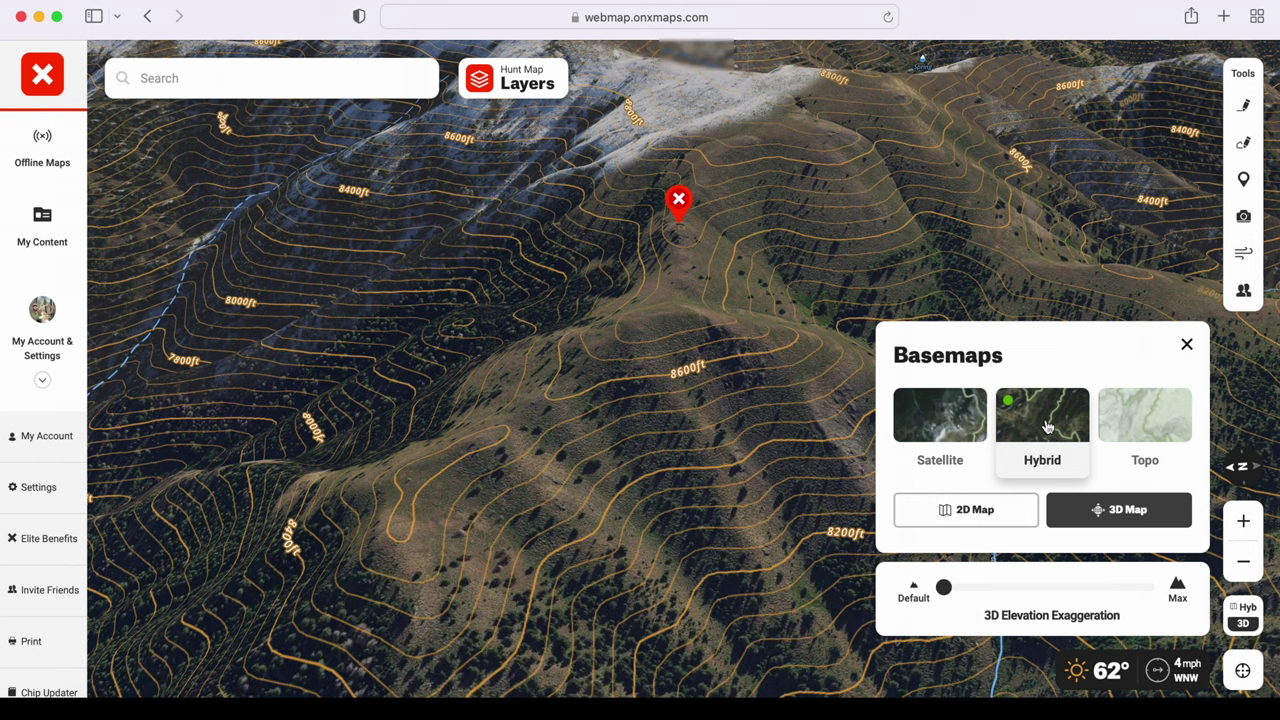
pyautogui.click(1187, 347)
pyautogui.moveTo(985, 217); pyautogui.dragTo(947, 283)
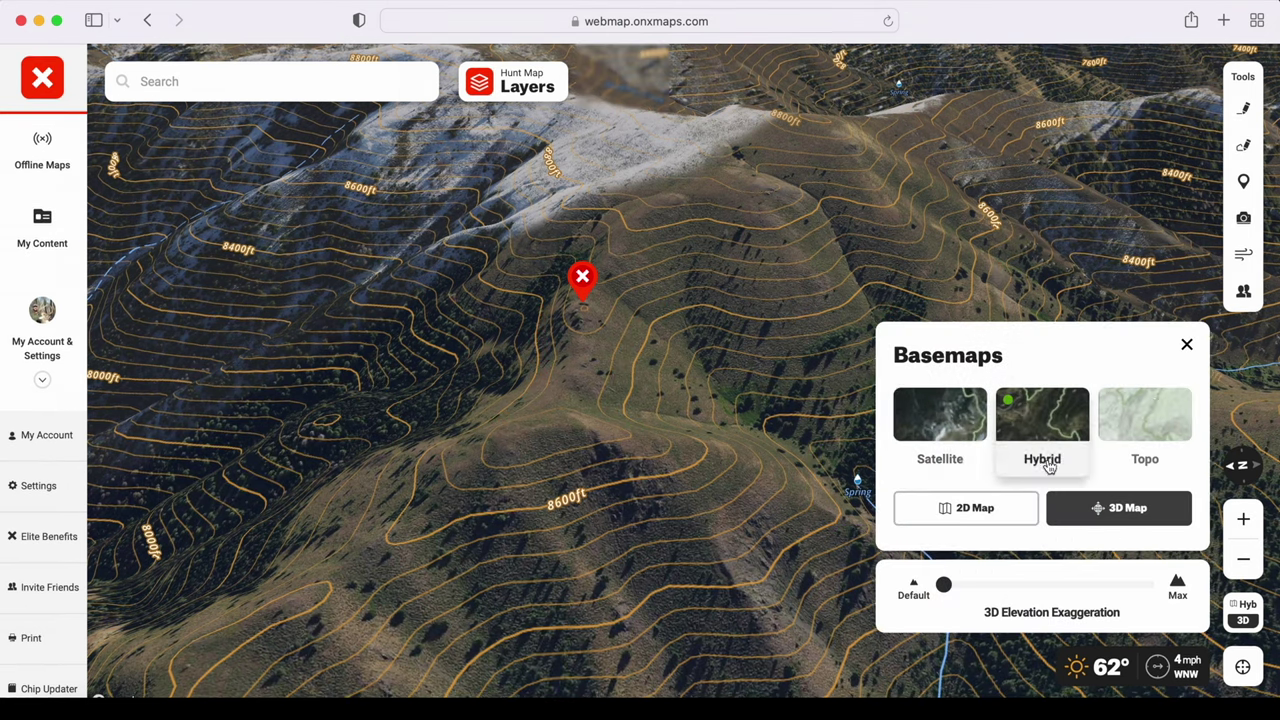
# Return the basemap to Satellite and inspect the timbered drainage beside the ridge
pyautogui.click(945, 425)
pyautogui.scroll(5, 882, 446)
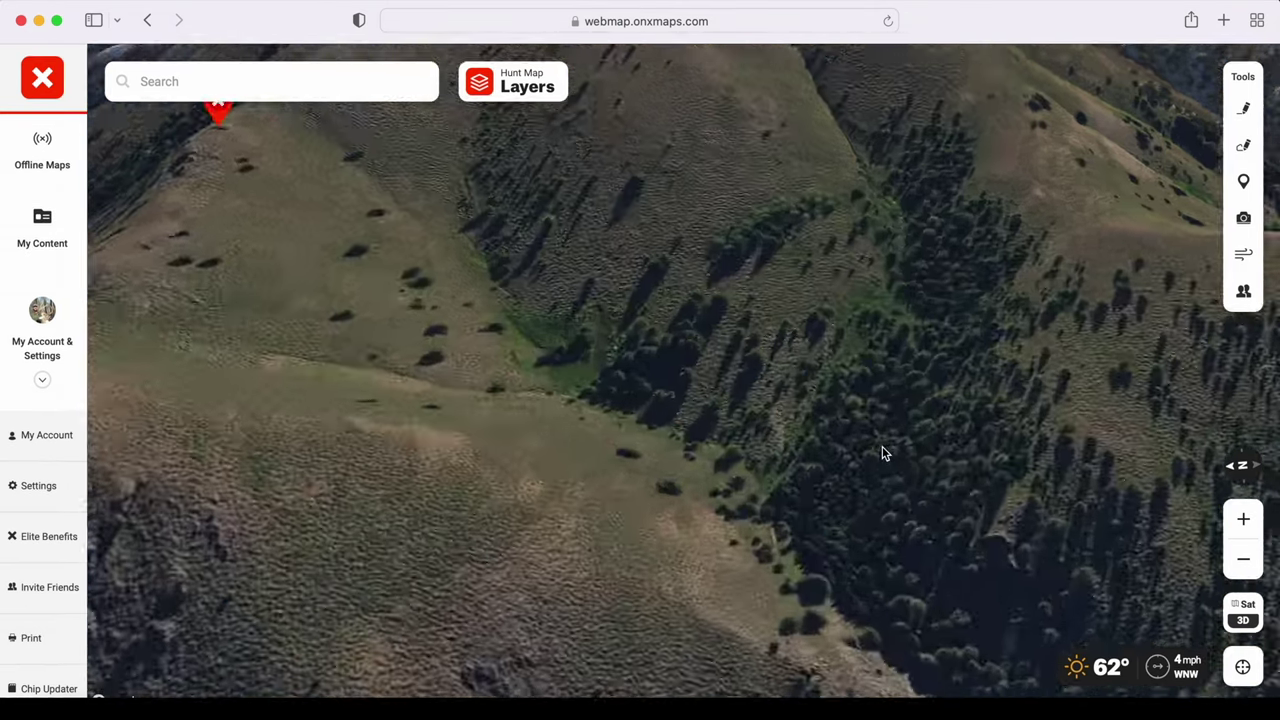
pyautogui.scroll(5, 767, 376)
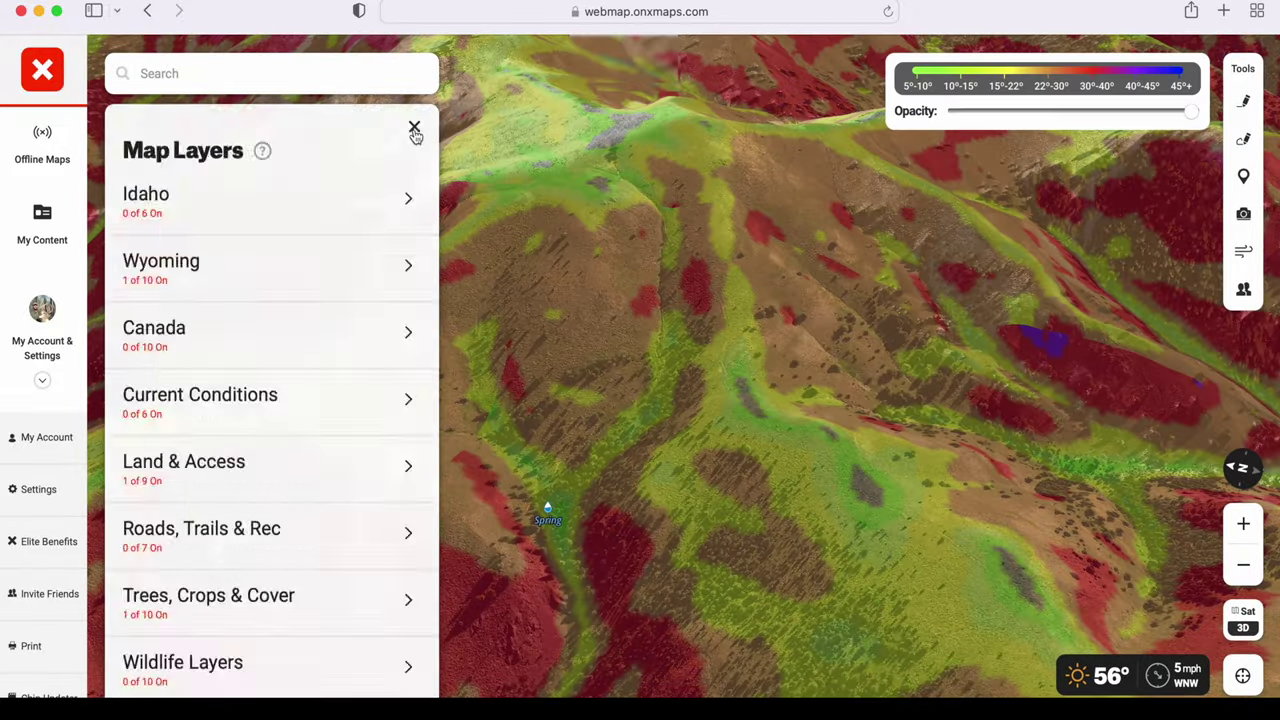
# Show the slope angle layer together with the Hybrid basemap's contour lines around the ridge waypoint
pyautogui.click(414, 131)
pyautogui.moveTo(322, 483); pyautogui.dragTo(594, 494)
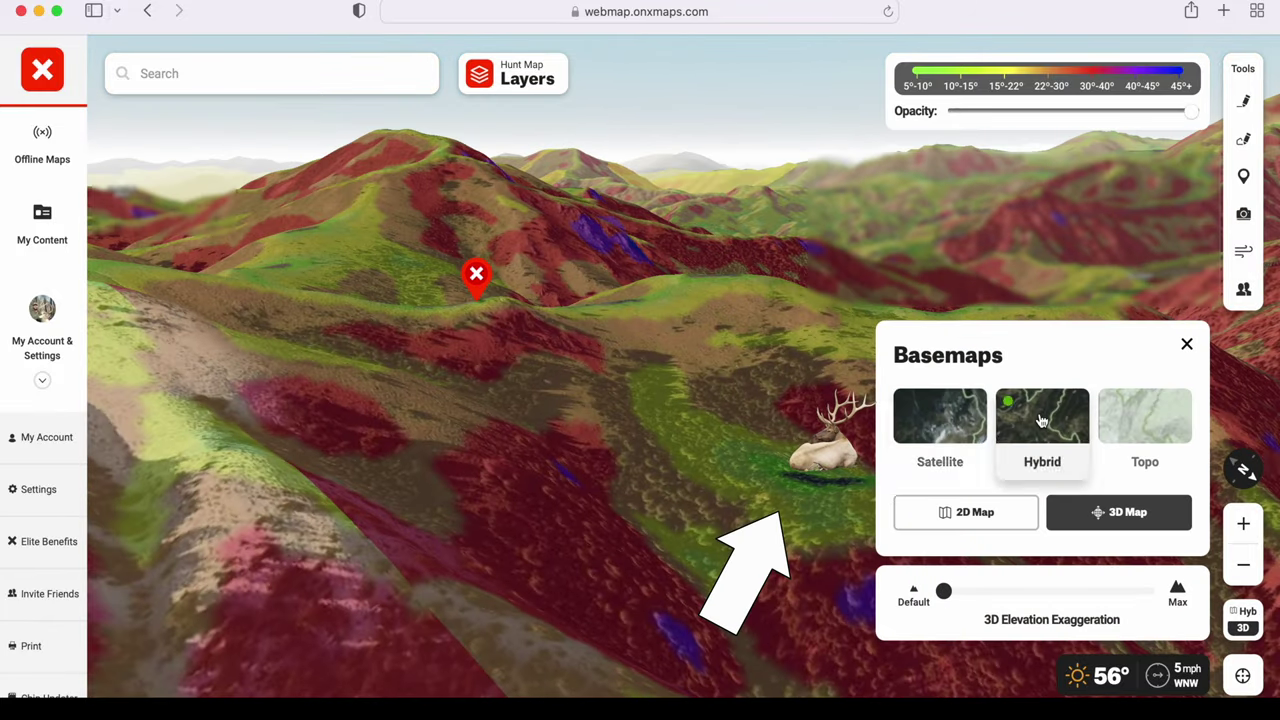
pyautogui.click(1041, 420)
pyautogui.moveTo(990, 540); pyautogui.dragTo(800, 570)
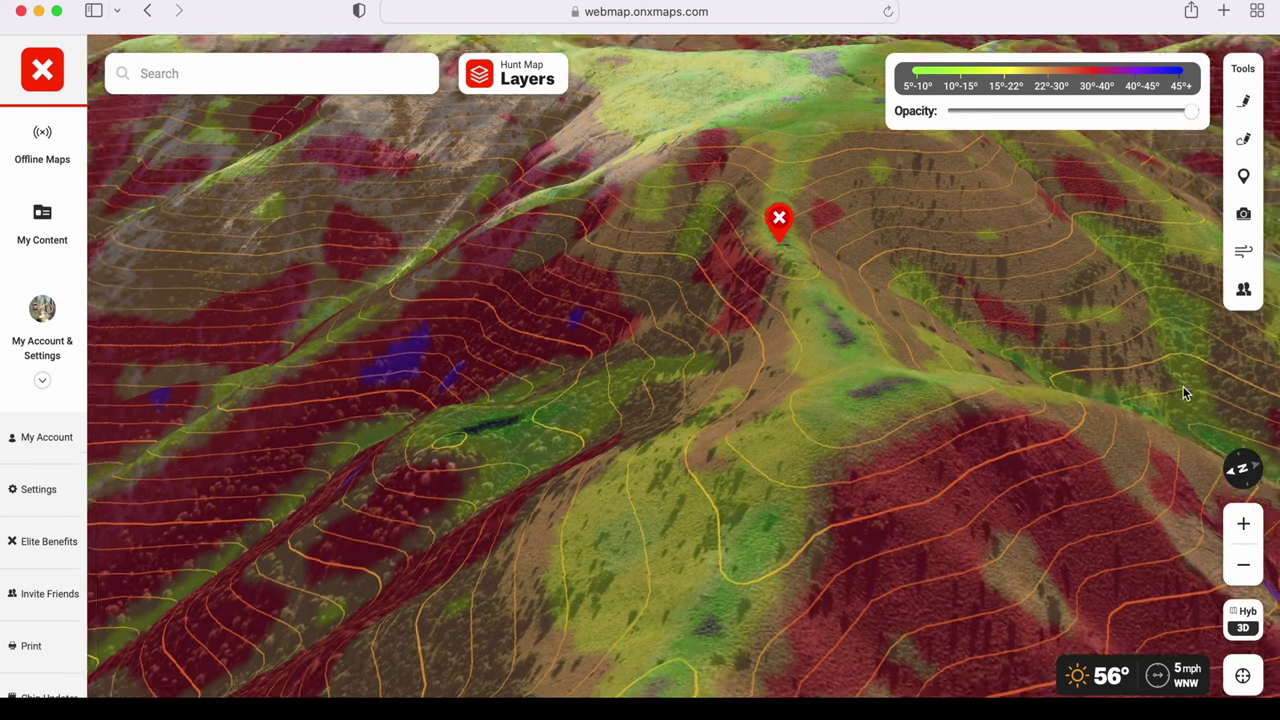
# Inspect the timbered benches across the drainage with slope shading and contour lines, and switch the basemap to Satellite
pyautogui.moveTo(1183, 386); pyautogui.dragTo(866, 400)
pyautogui.moveTo(1094, 534); pyautogui.dragTo(886, 577)
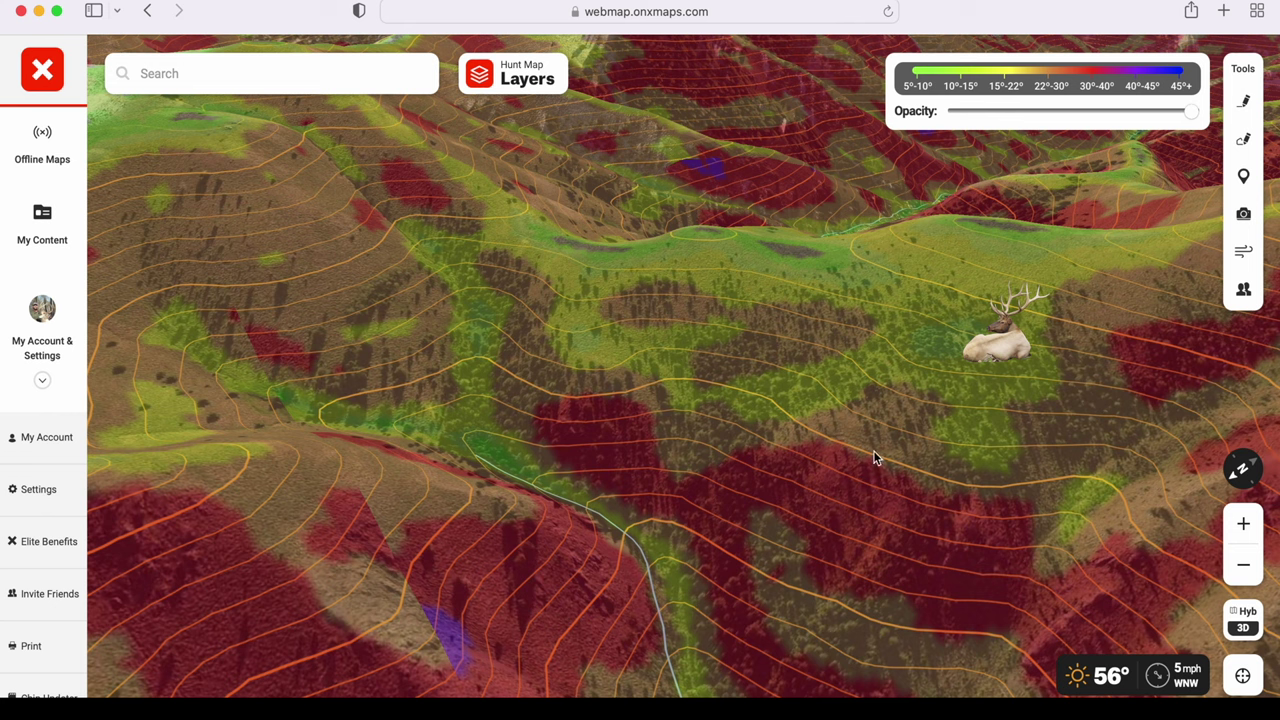
pyautogui.click(1243, 618)
pyautogui.click(940, 410)
pyautogui.click(1190, 347)
# Turn off the slope angle layer and view the ridge waypoint and its nearby spring in satellite imagery
pyautogui.click(513, 76)
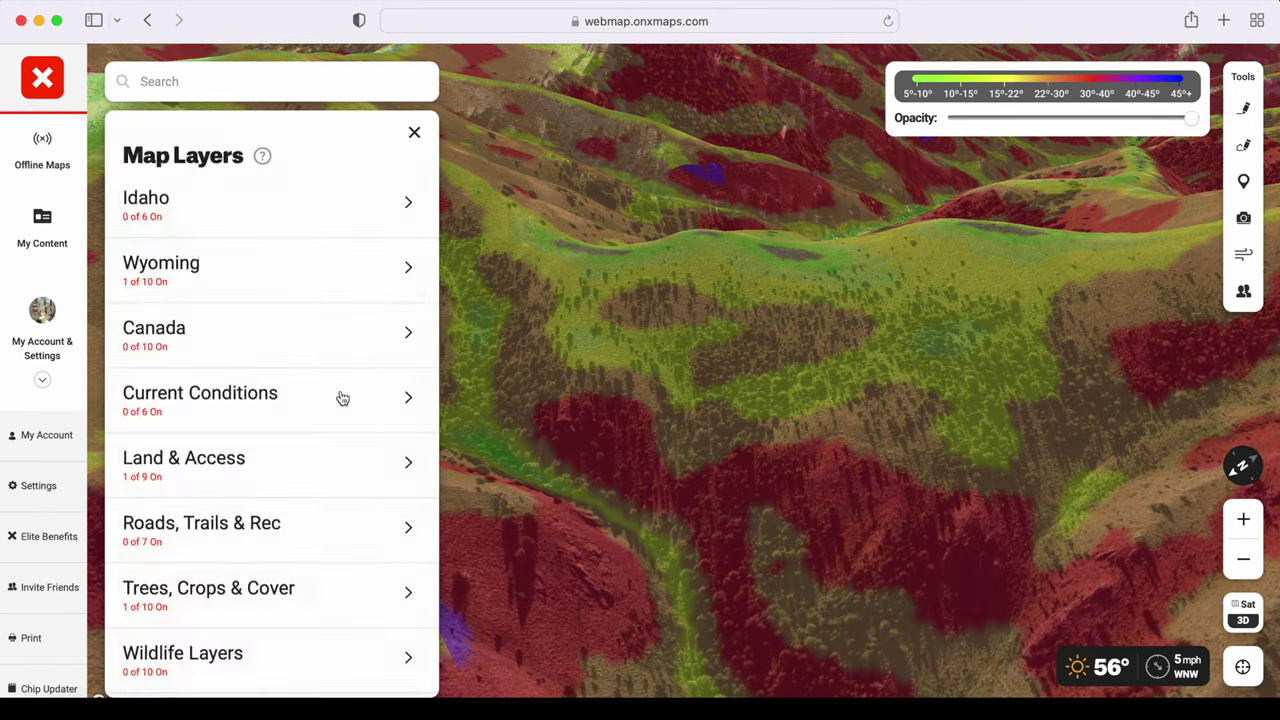
pyautogui.click(200, 460)
pyautogui.click(413, 134)
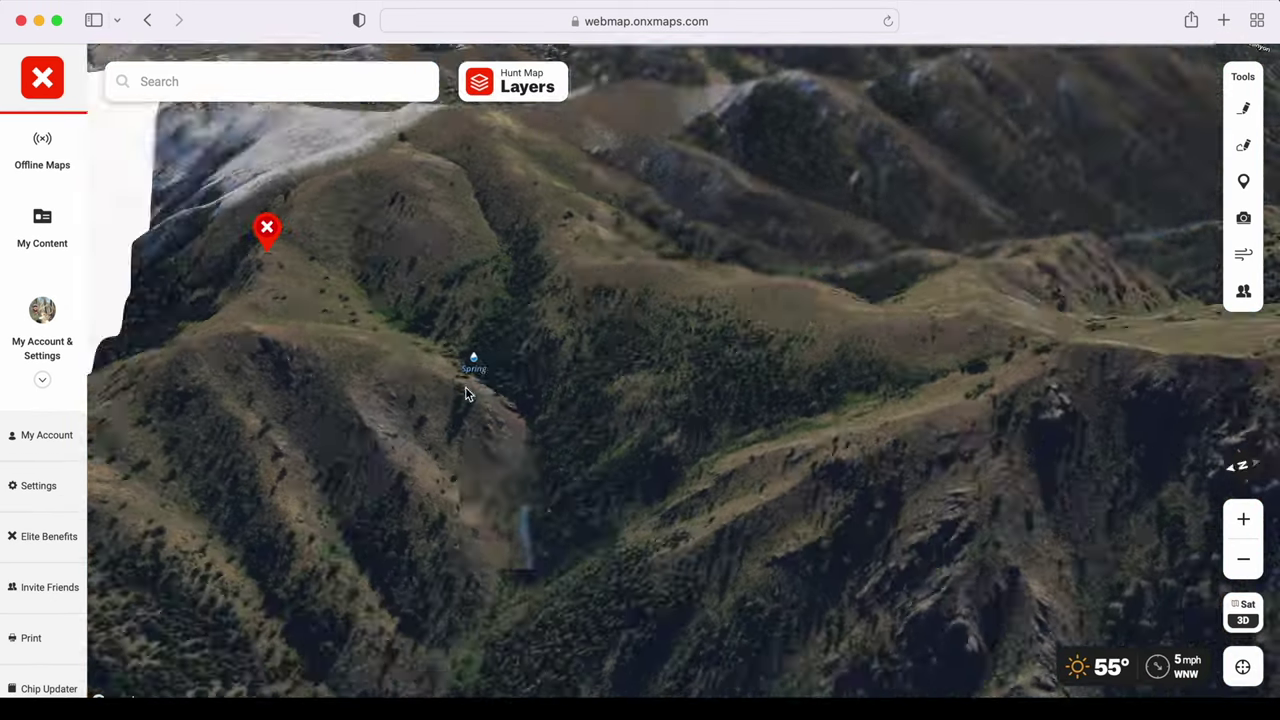
pyautogui.moveTo(446, 434); pyautogui.dragTo(583, 486)
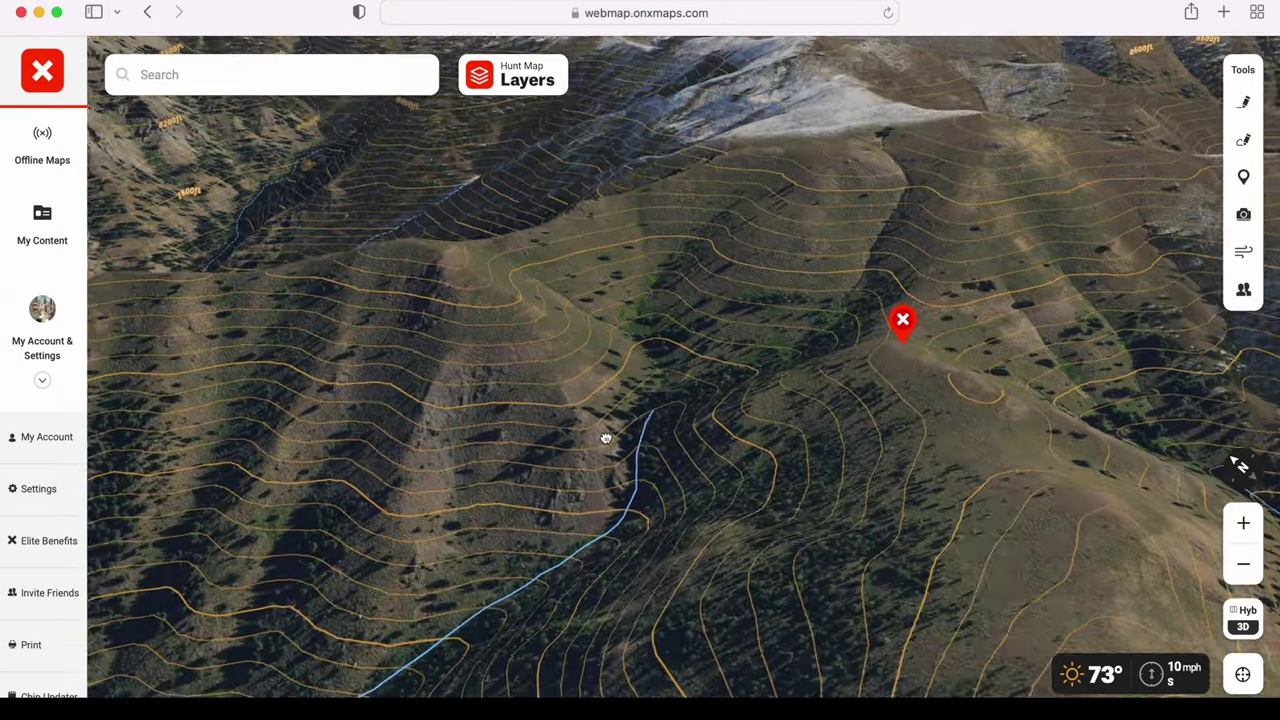
# Zoom in on the spring drainage and turn on the Waypoint Radius for the ridge waypoint beside it
pyautogui.scroll(3, 606, 438)
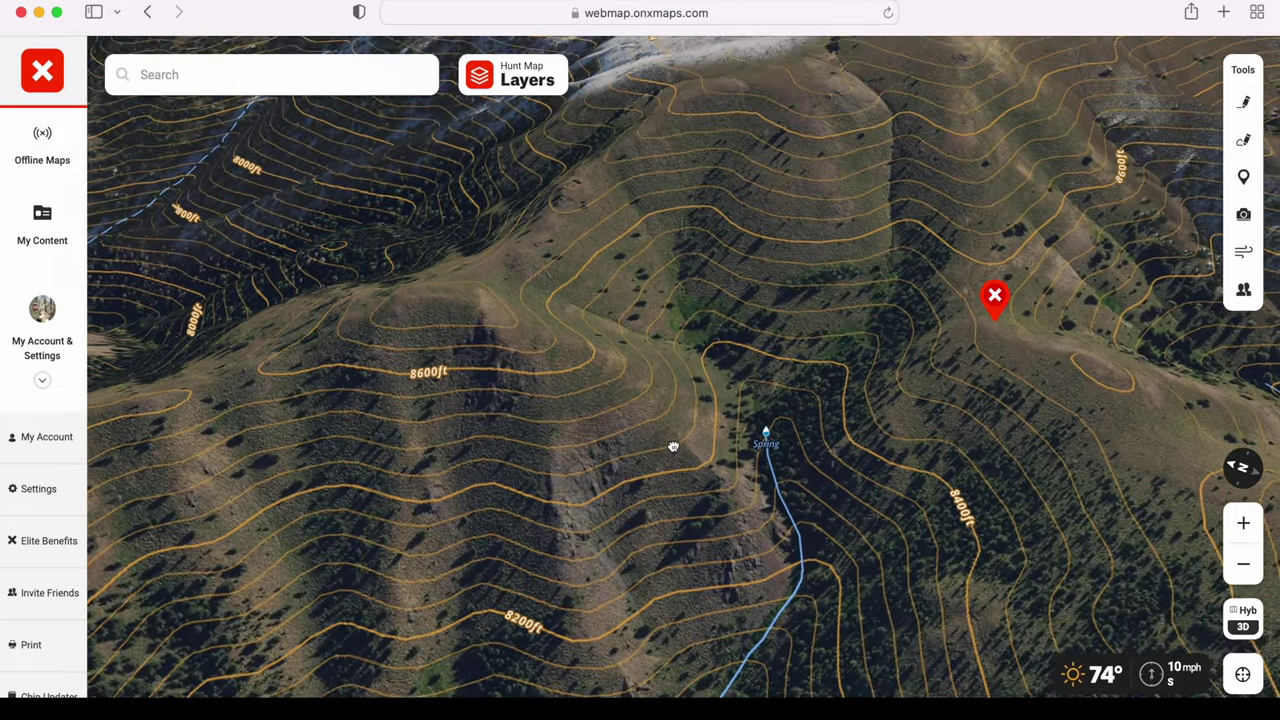
pyautogui.scroll(-1, 673, 446)
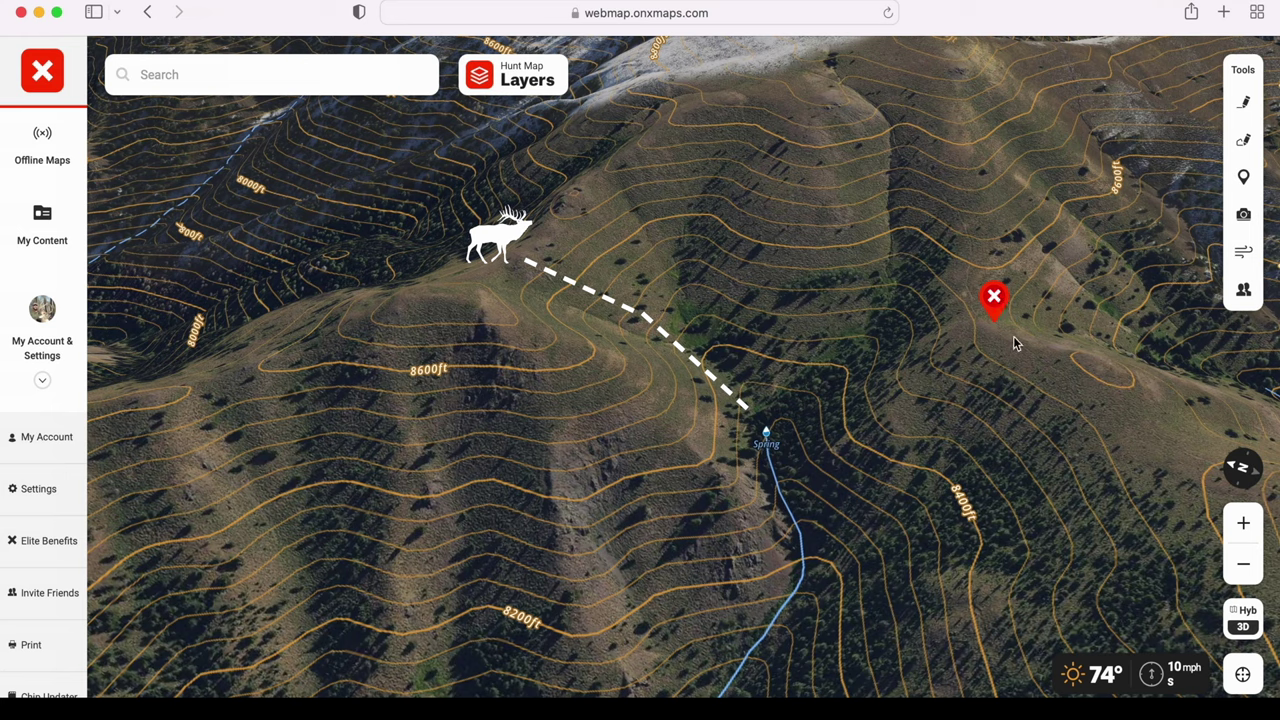
pyautogui.click(994, 298)
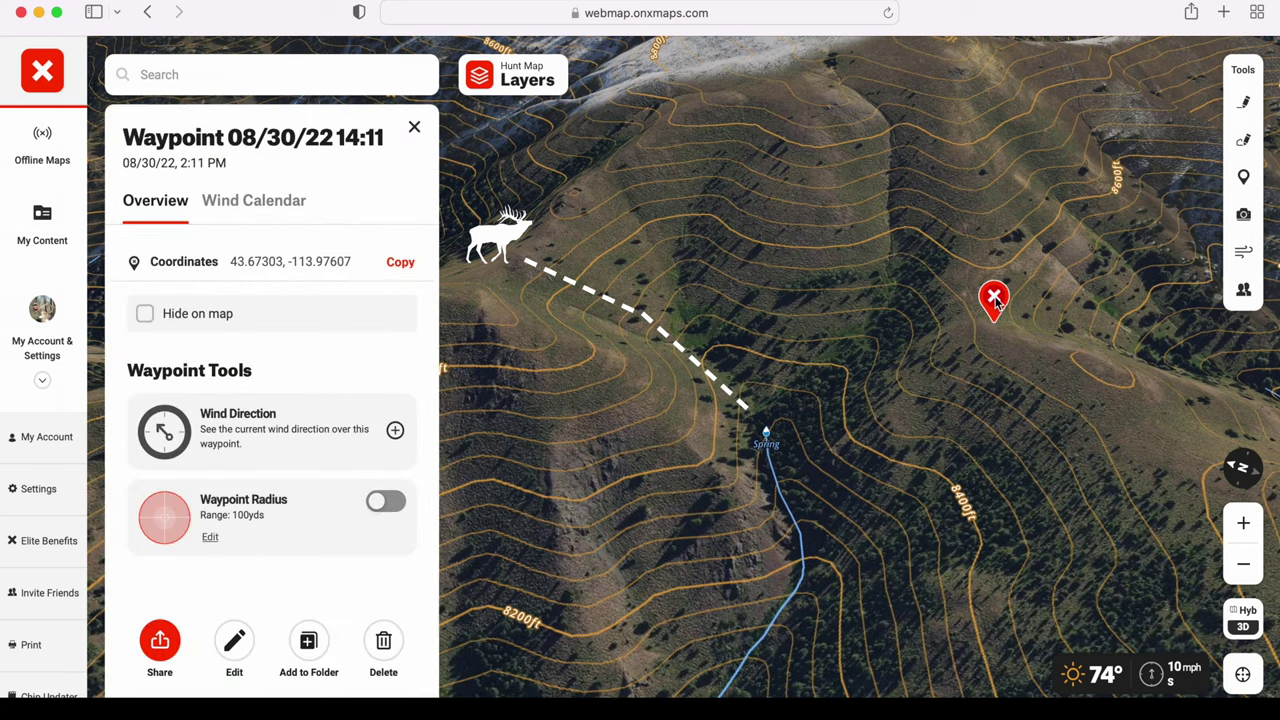
pyautogui.click(380, 505)
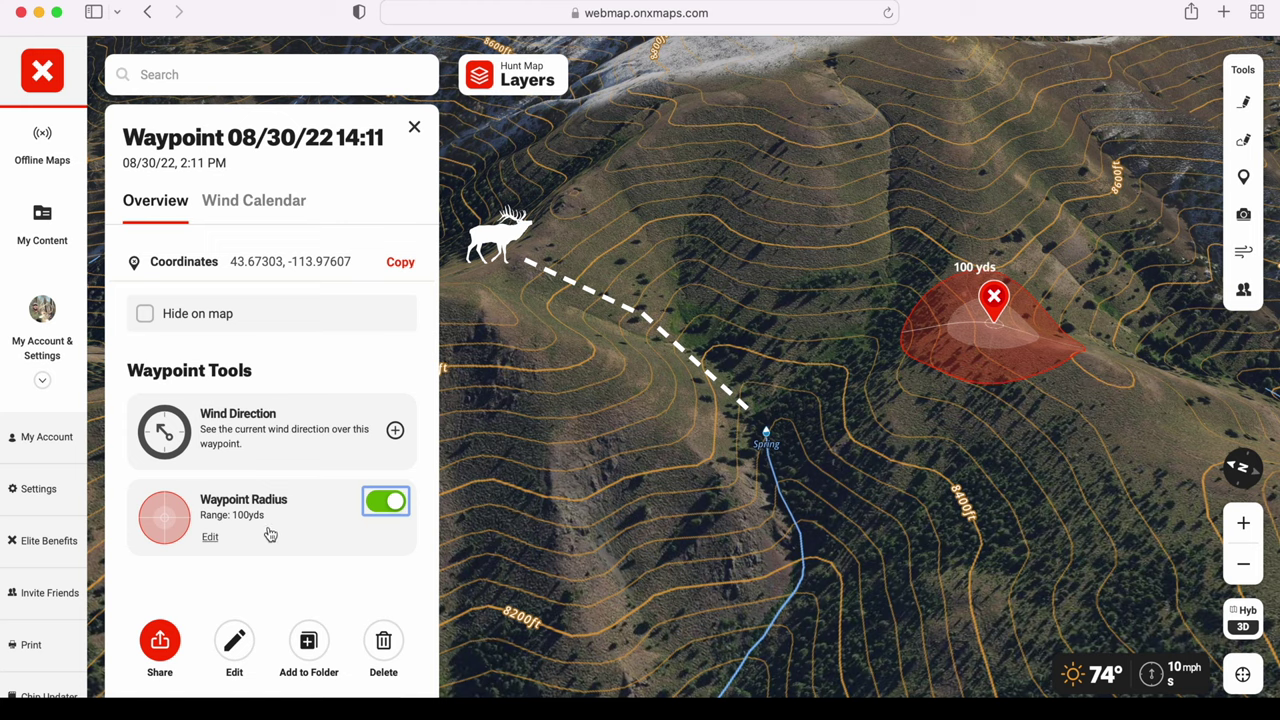
# Set the ridge waypoint's radius to 500 yards and inspect the range rings over the spring and saddle
pyautogui.click(210, 537)
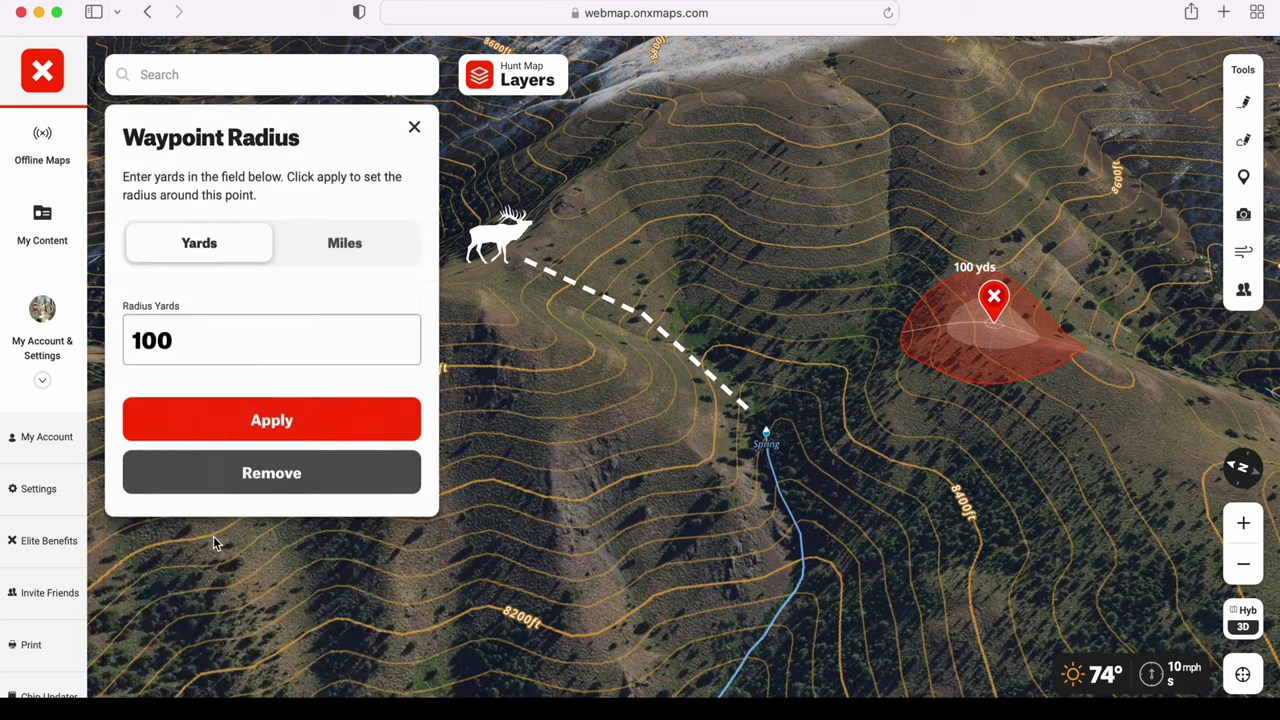
pyautogui.click(178, 336)
pyautogui.press('BackSpace')
pyautogui.press('BackSpace')
pyautogui.press('BackSpace')
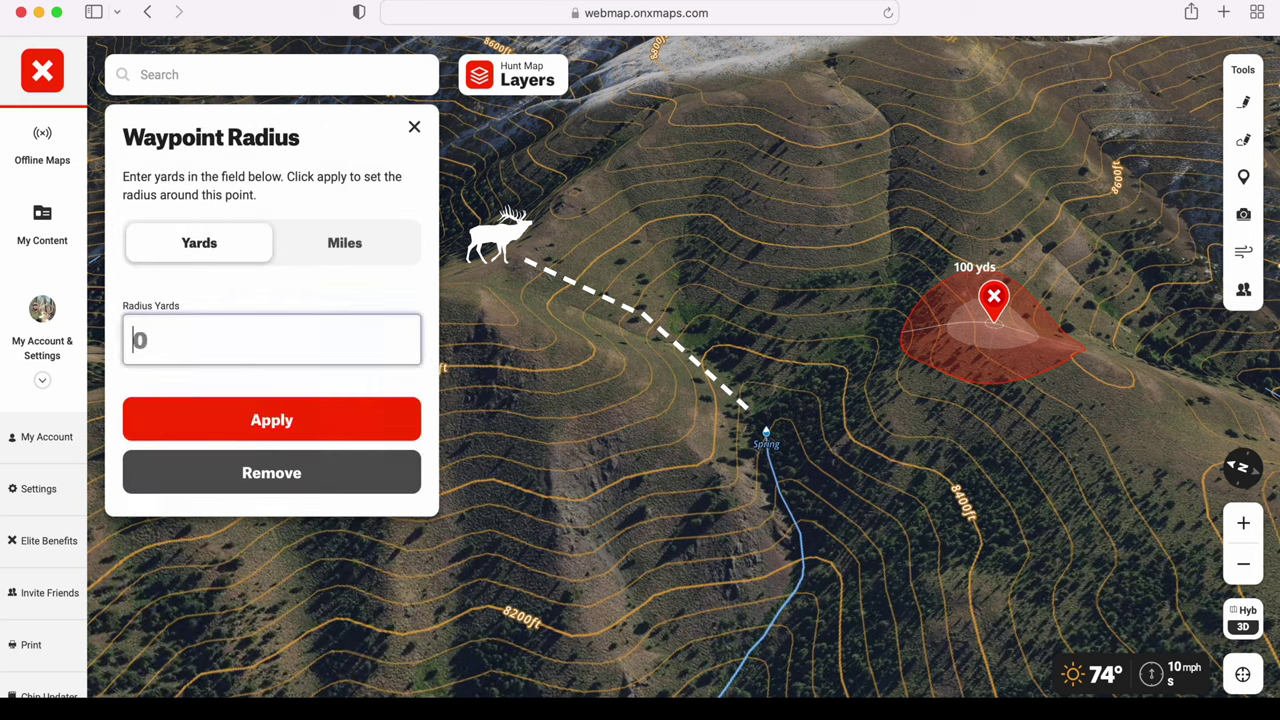
pyautogui.write('500')
pyautogui.click(230, 414)
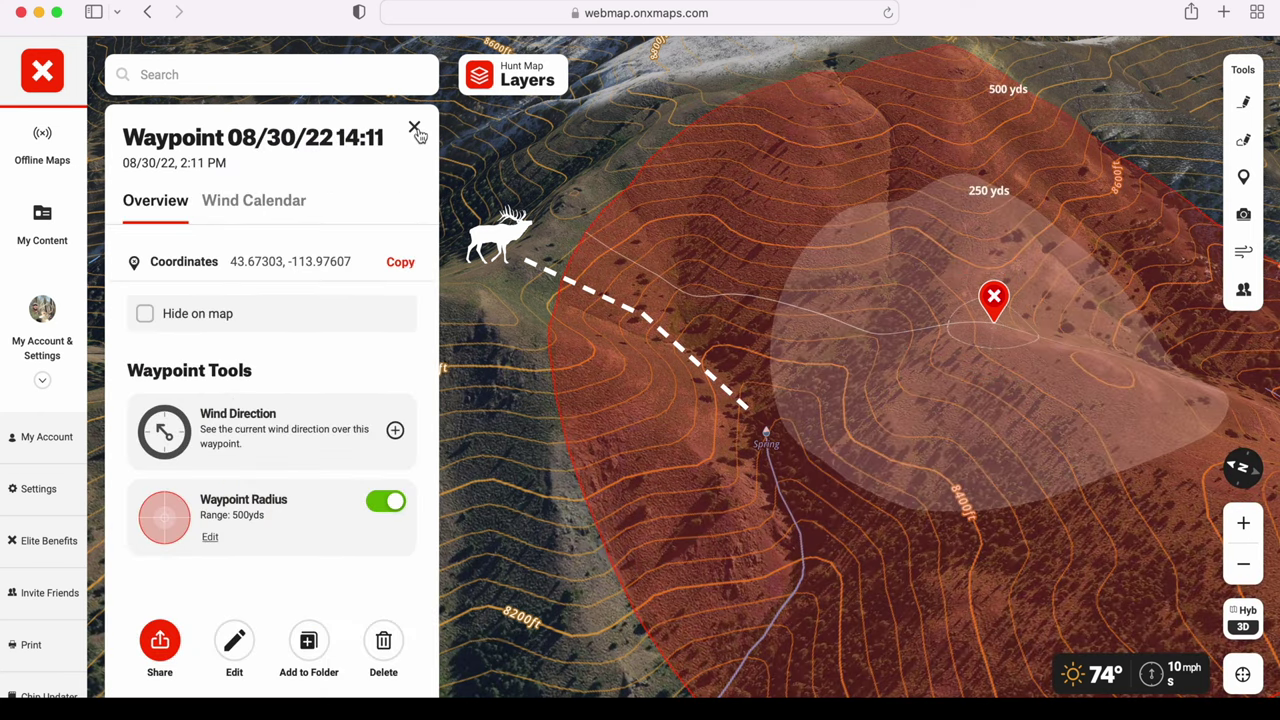
pyautogui.click(416, 128)
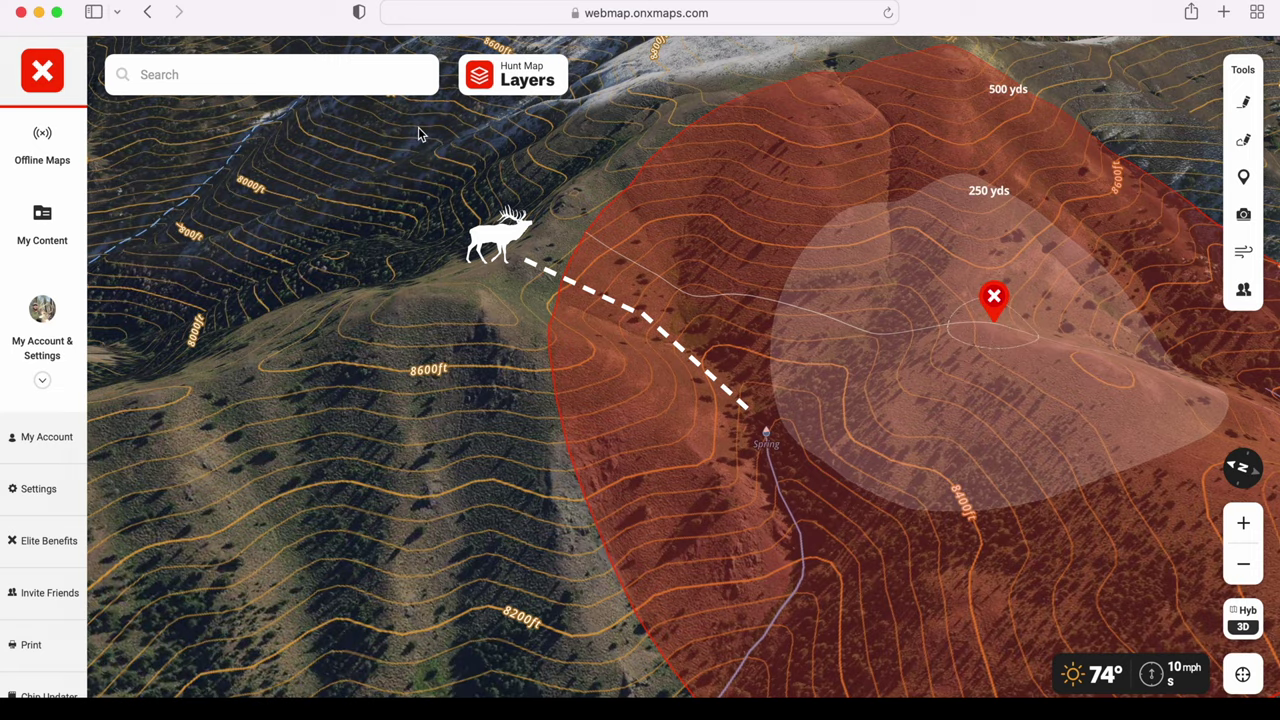
pyautogui.moveTo(870, 410); pyautogui.dragTo(550, 292)
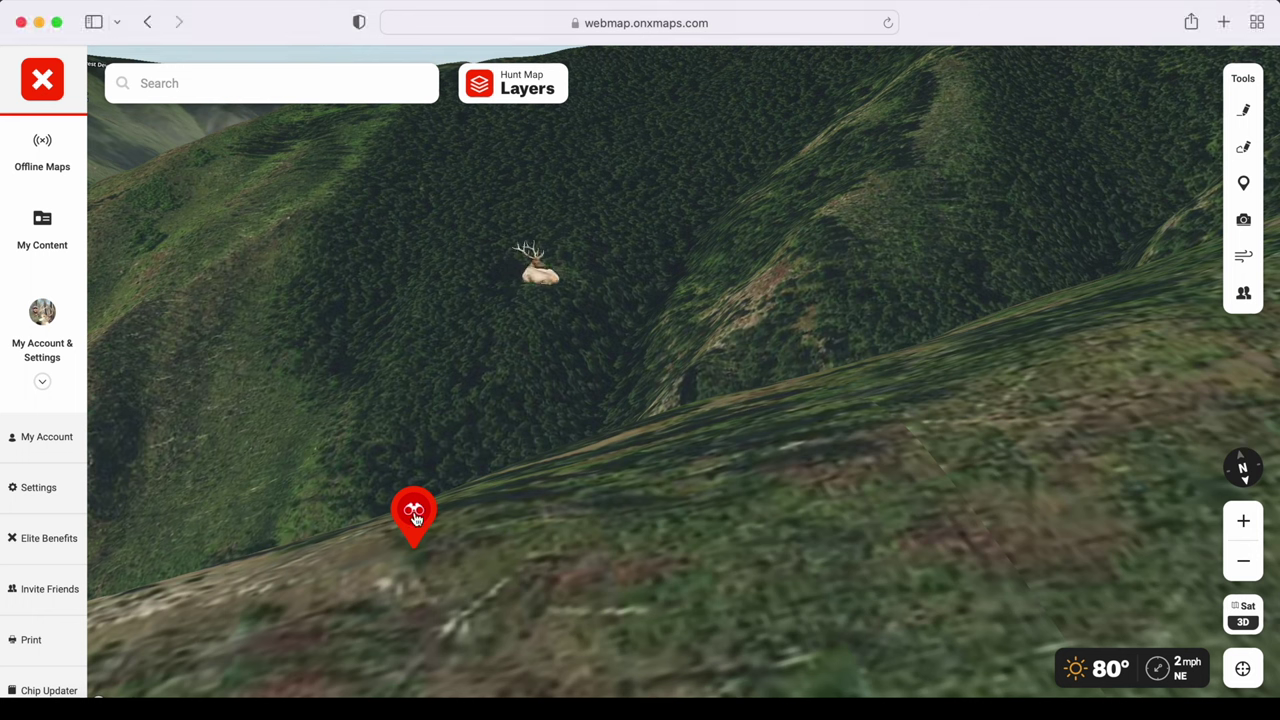
# Turn on the Waypoint Radius for the binoculars waypoint facing the timbered slope and set it to 700 yards
pyautogui.click(414, 516)
pyautogui.click(386, 501)
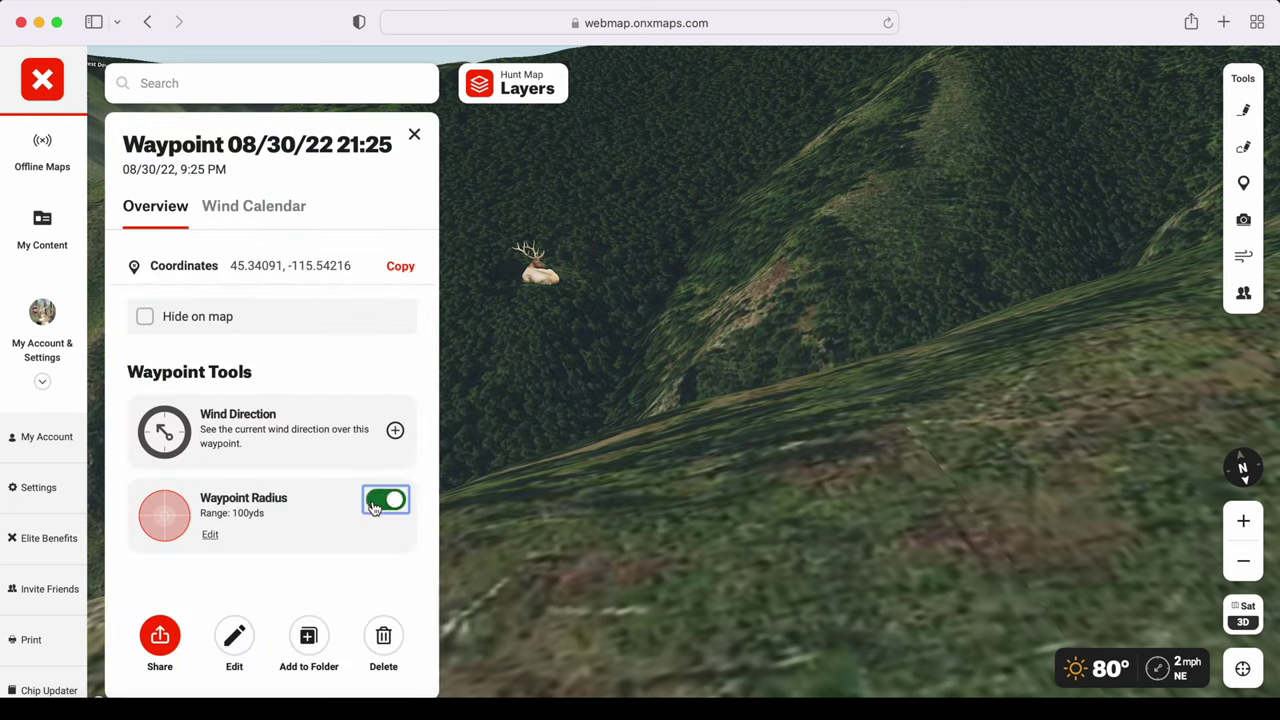
pyautogui.click(210, 535)
pyautogui.click(188, 342)
pyautogui.press('BackSpace')
pyautogui.press('BackSpace')
pyautogui.press('BackSpace')
pyautogui.write('700')
pyautogui.click(245, 428)
pyautogui.click(414, 135)
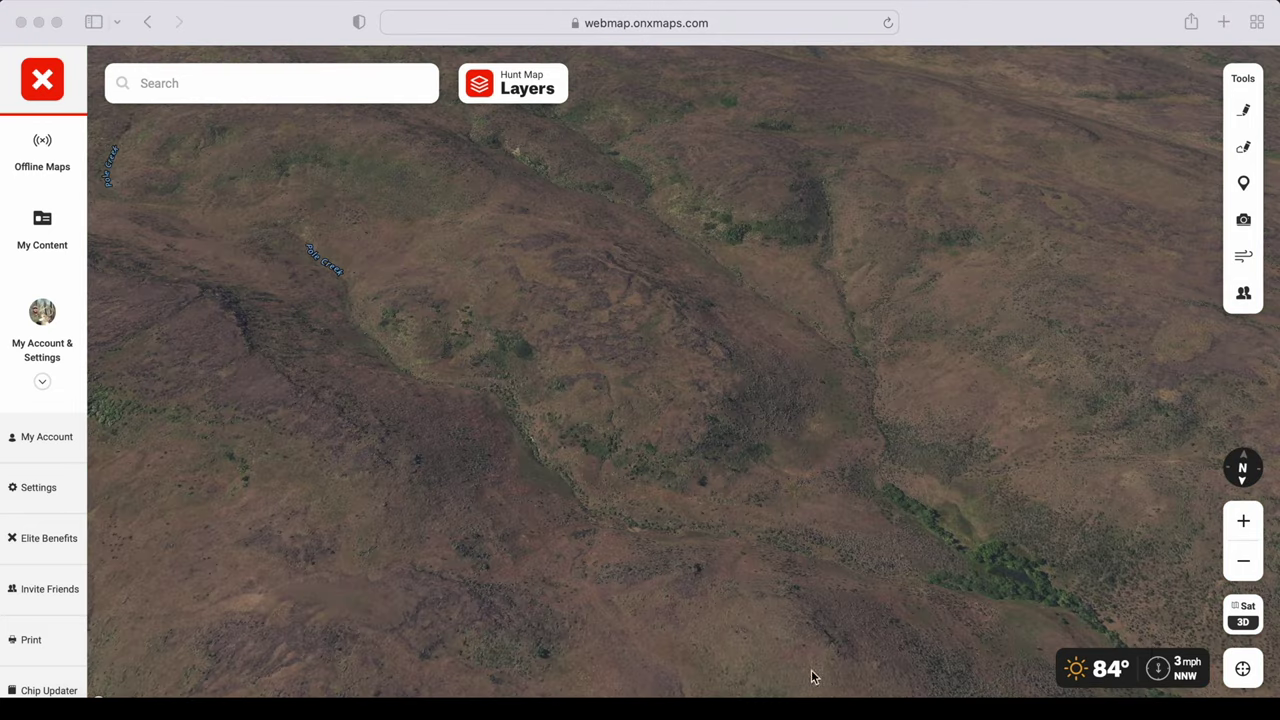
# Raise the 3D elevation exaggeration in stages to just under halfway, inspect the creek hills, and return it to Default
pyautogui.click(1244, 614)
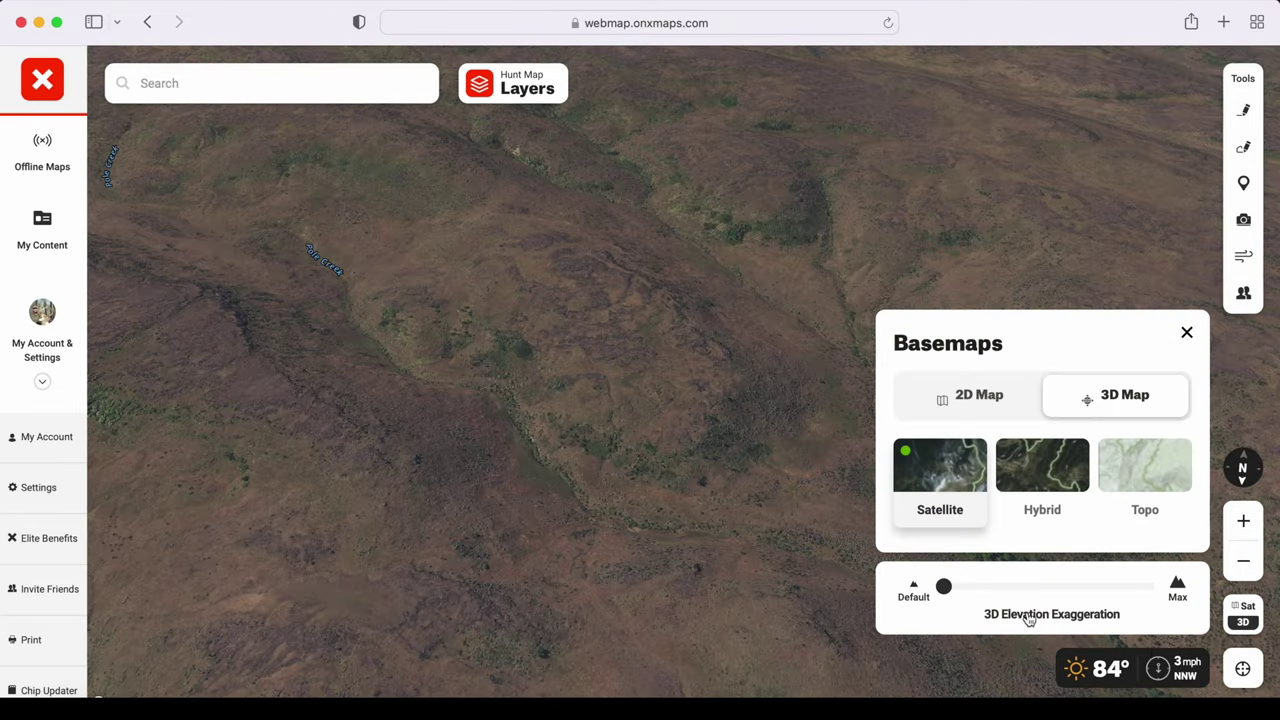
pyautogui.moveTo(946, 587); pyautogui.dragTo(991, 590)
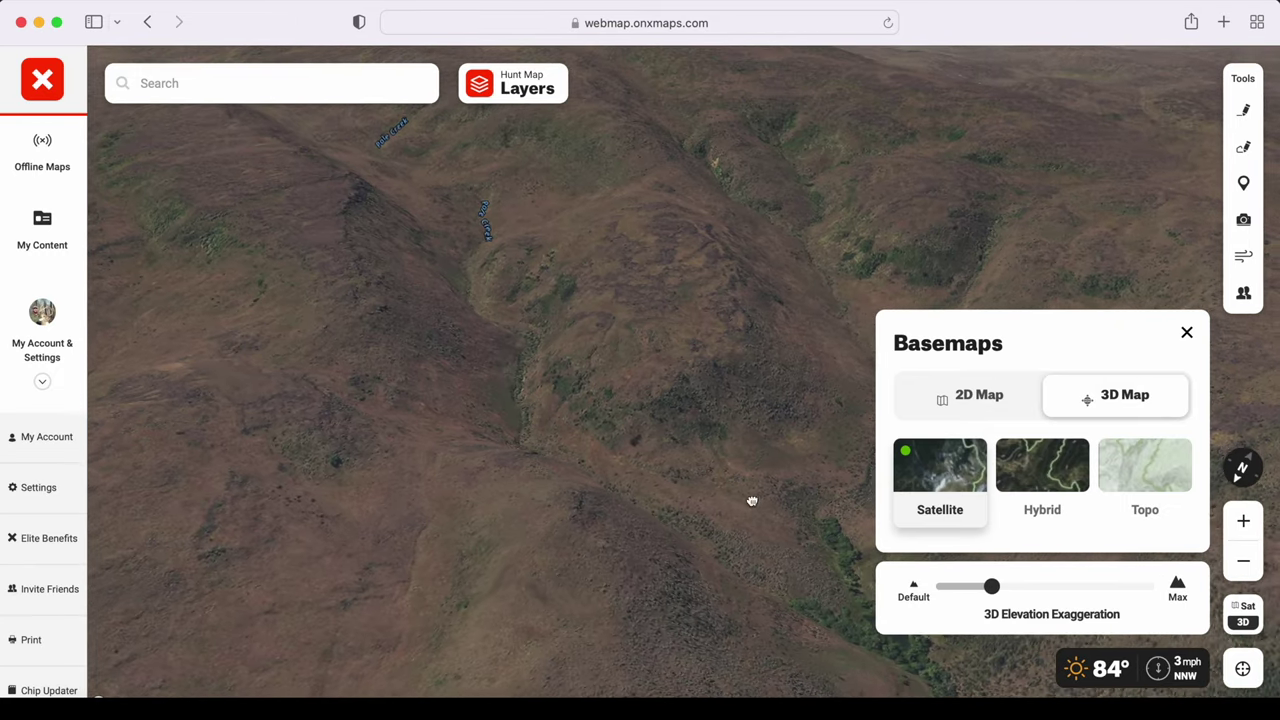
pyautogui.moveTo(992, 590); pyautogui.dragTo(1037, 590)
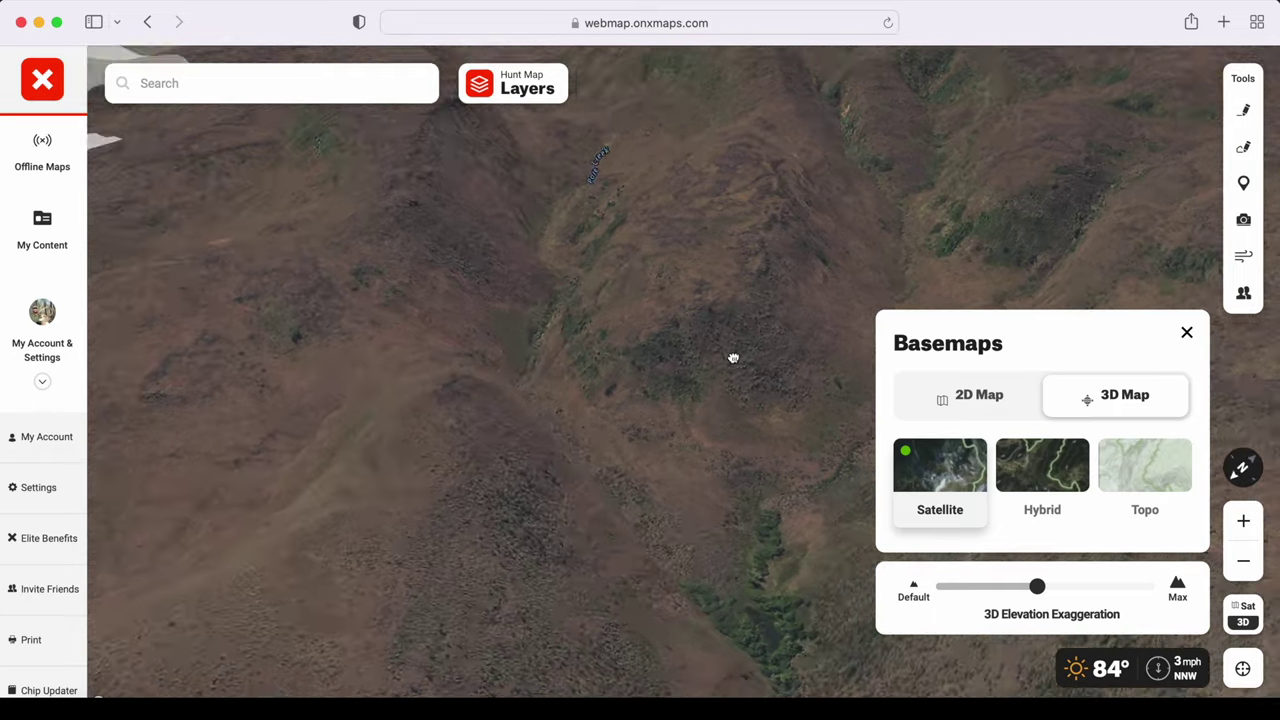
pyautogui.moveTo(579, 405); pyautogui.dragTo(739, 318)
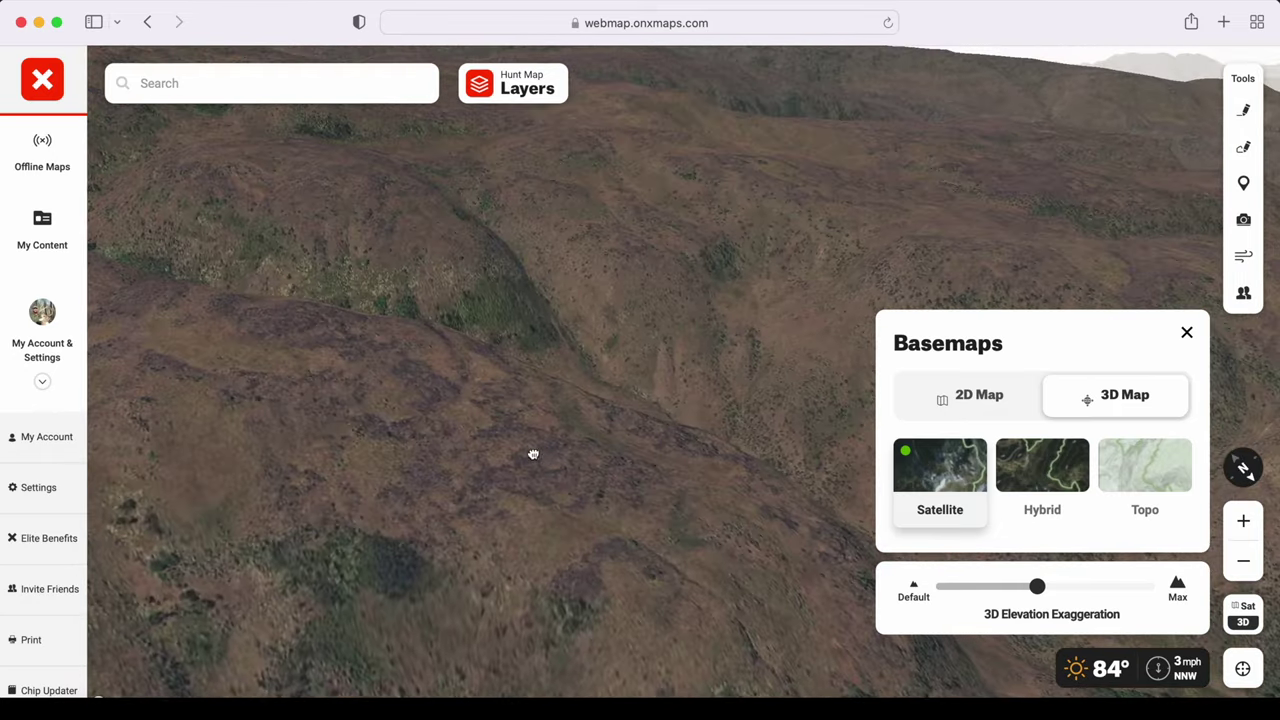
pyautogui.moveTo(1037, 589); pyautogui.dragTo(934, 606)
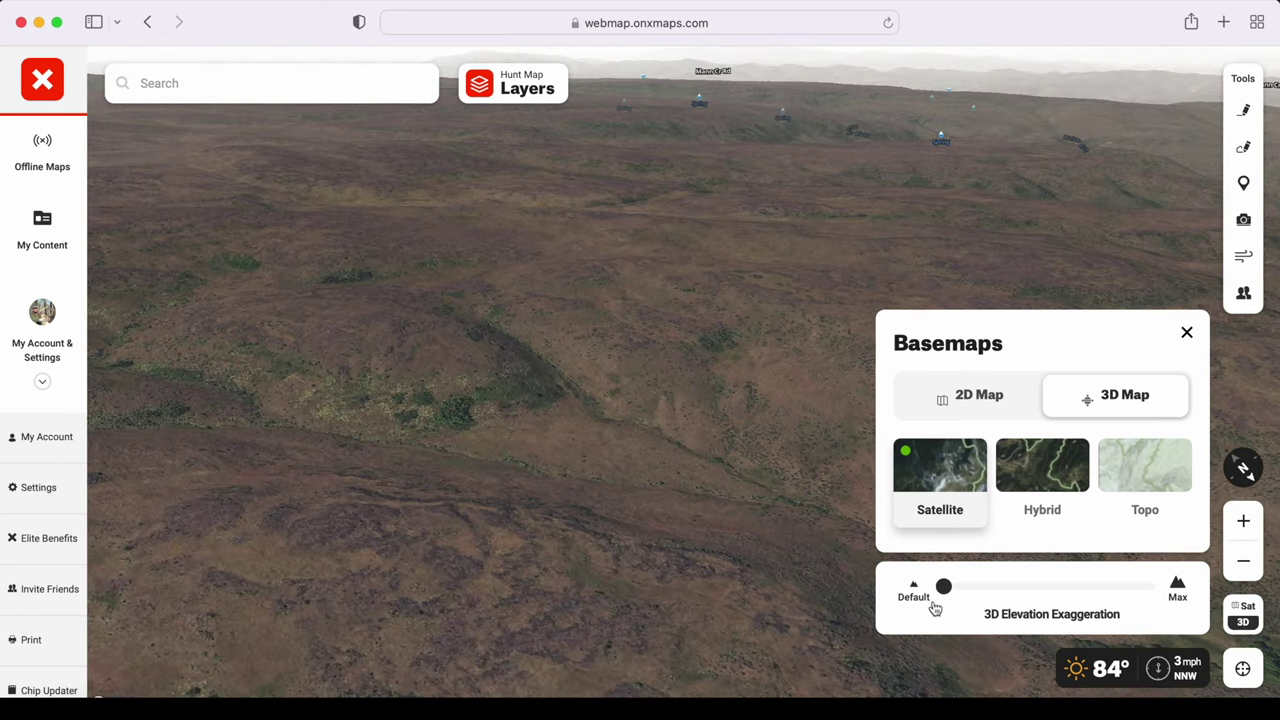